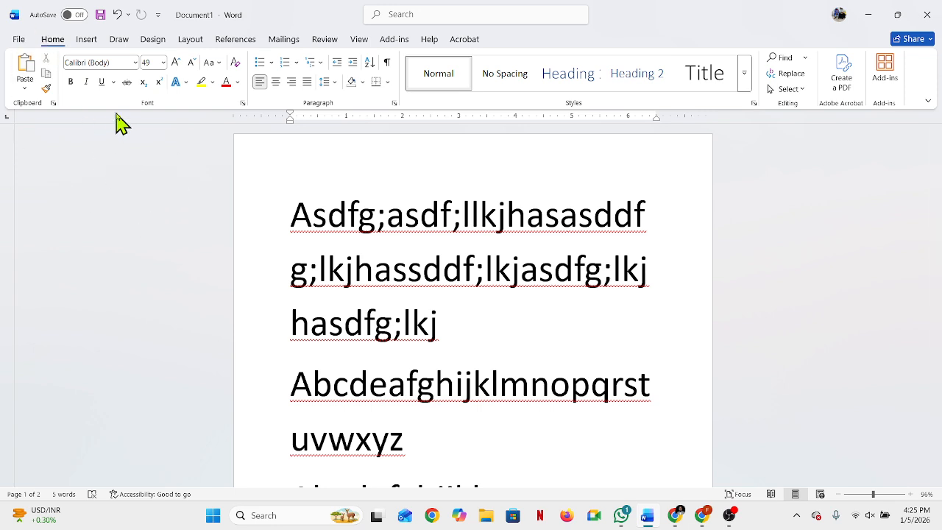
pyautogui.click(20, 40)
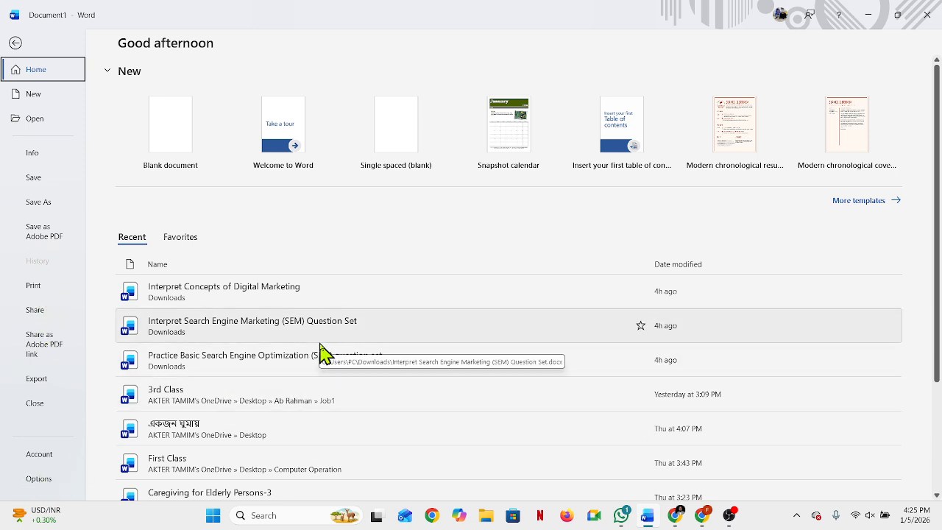
pyautogui.click(15, 49)
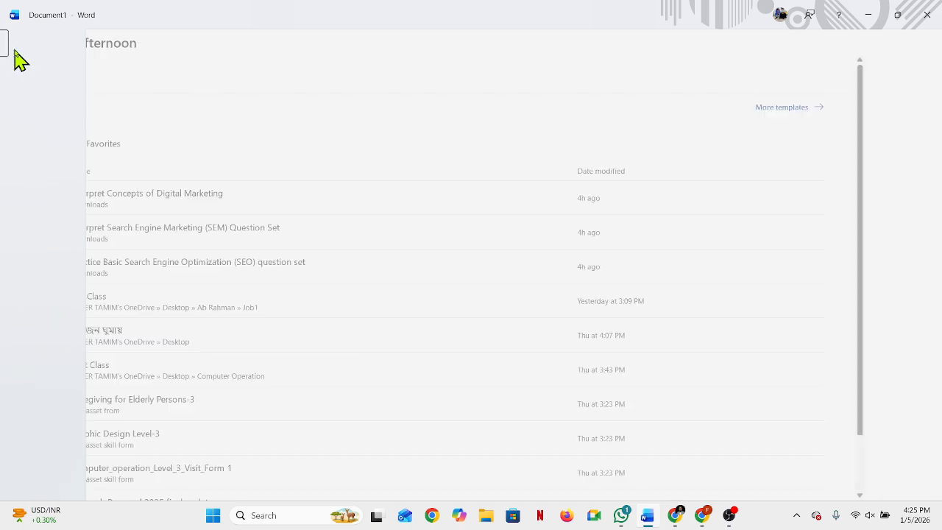
pyautogui.click(148, 275)
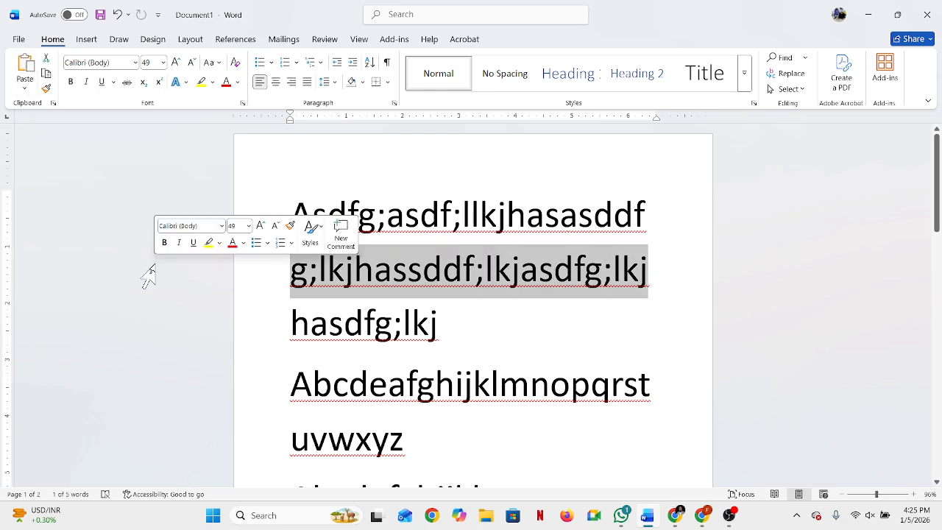
pyautogui.click(509, 342)
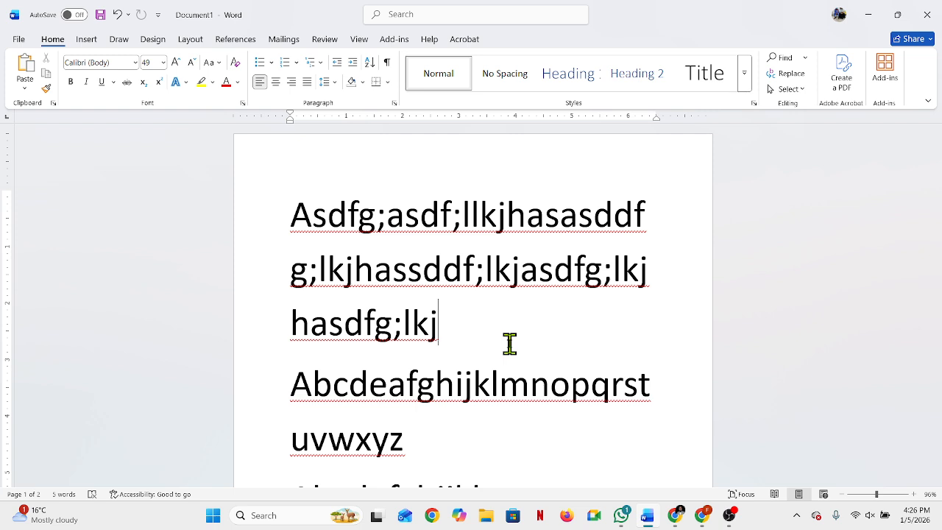
# Create a new blank document
pyautogui.click(19, 40)
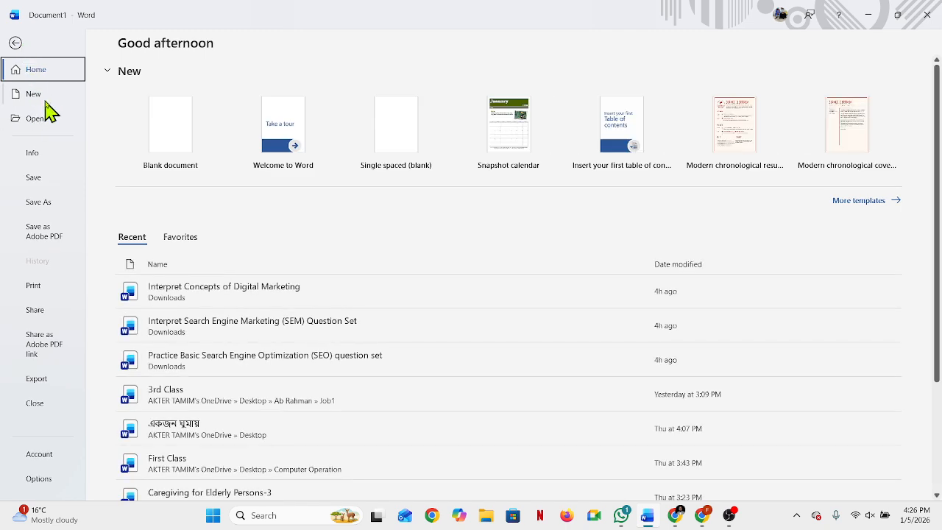
pyautogui.click(33, 95)
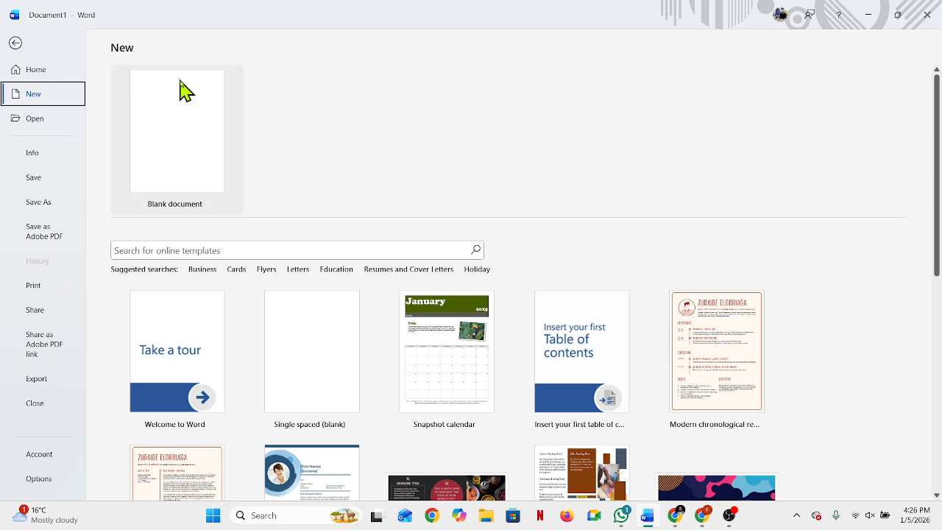
pyautogui.click(15, 44)
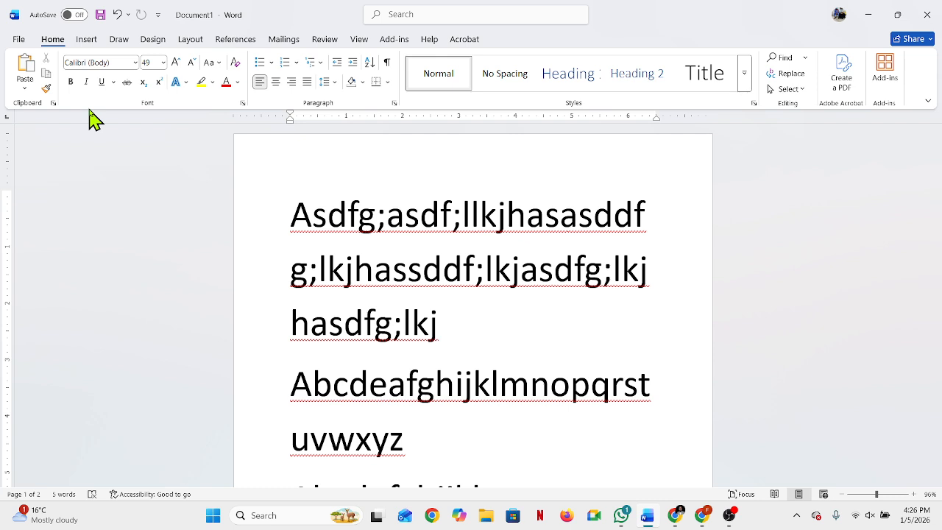
pyautogui.hotkey('ctrl', 'n')
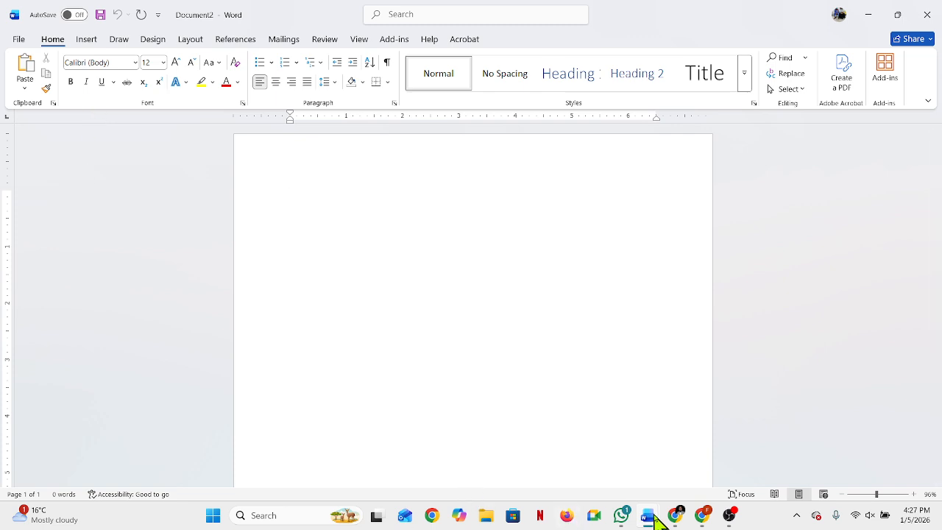
pyautogui.moveTo(652, 519)
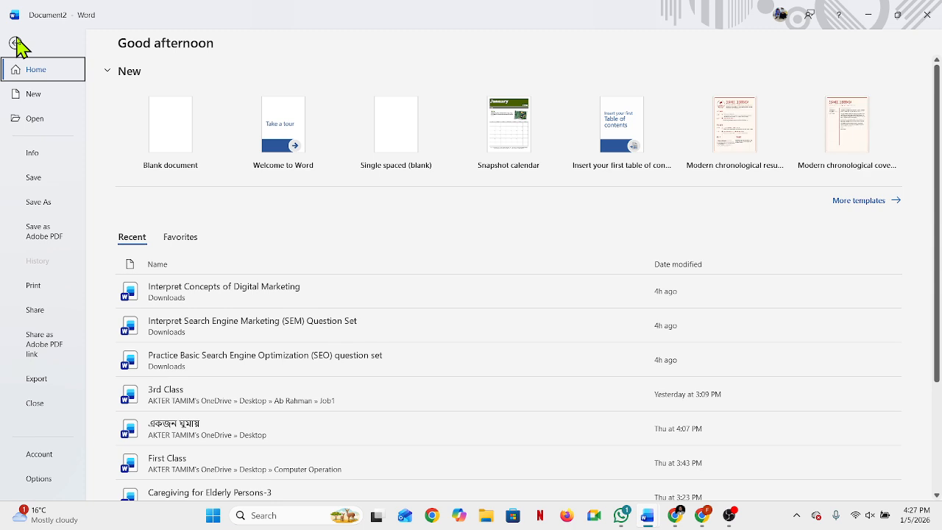
pyautogui.click(44, 125)
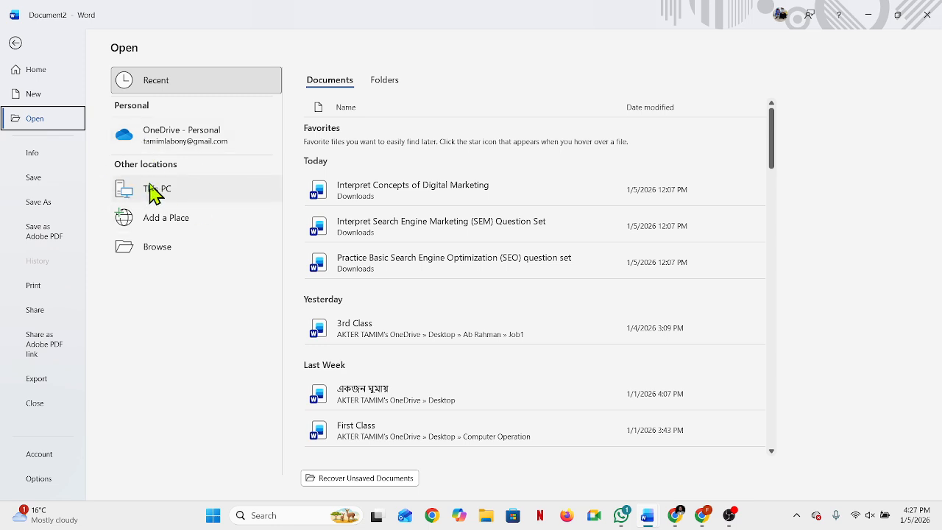
pyautogui.click(175, 190)
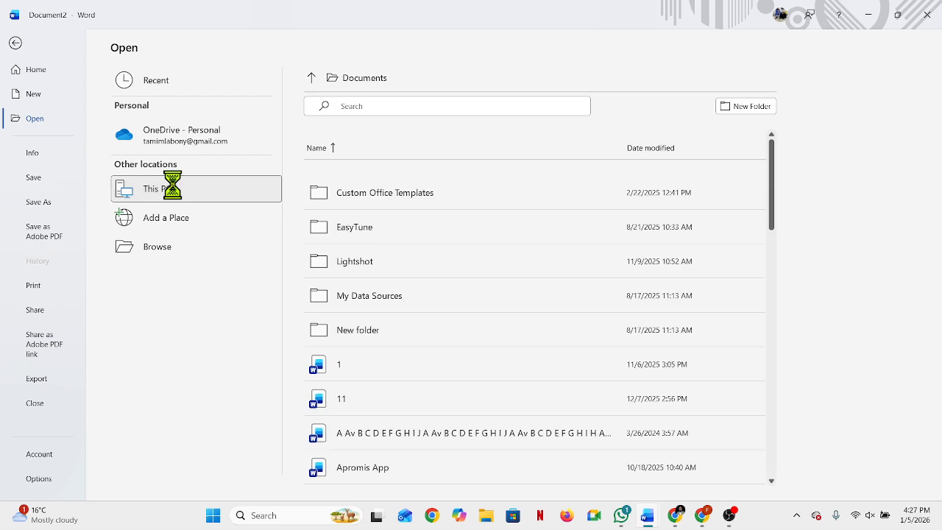
pyautogui.click(178, 193)
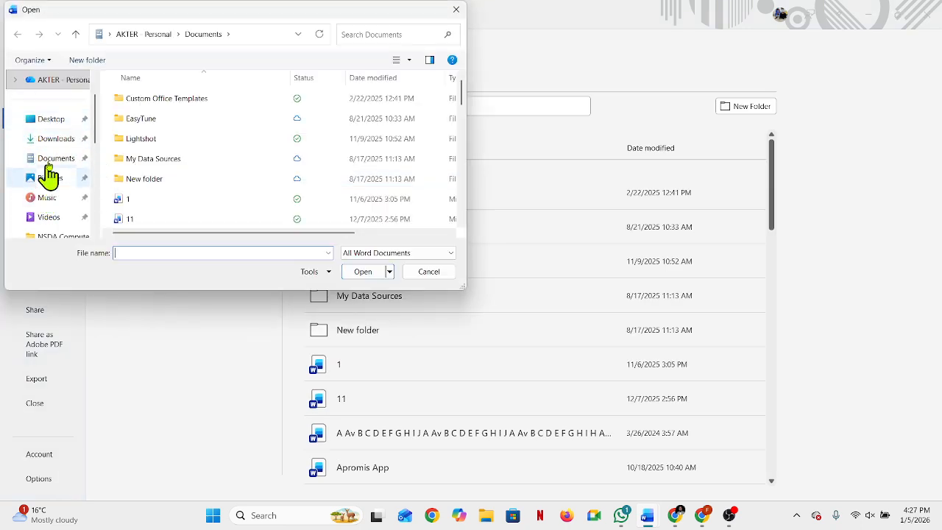
pyautogui.scroll(2, 50, 155)
pyautogui.scroll(-4, 47, 158)
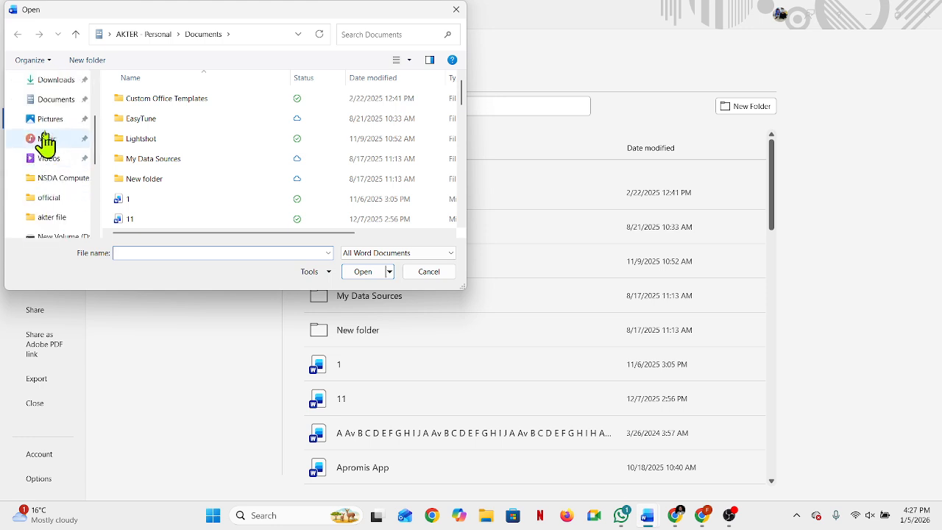
pyautogui.click(54, 82)
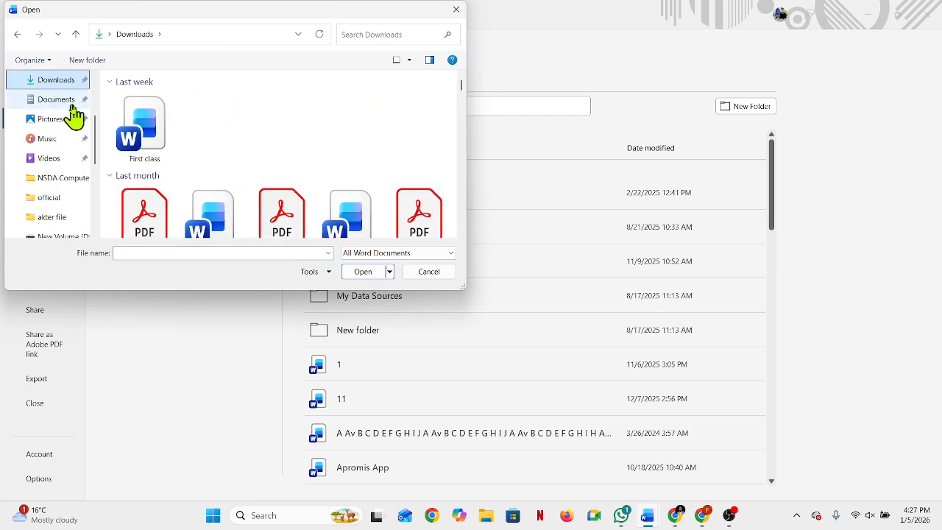
pyautogui.scroll(-1, 210, 151)
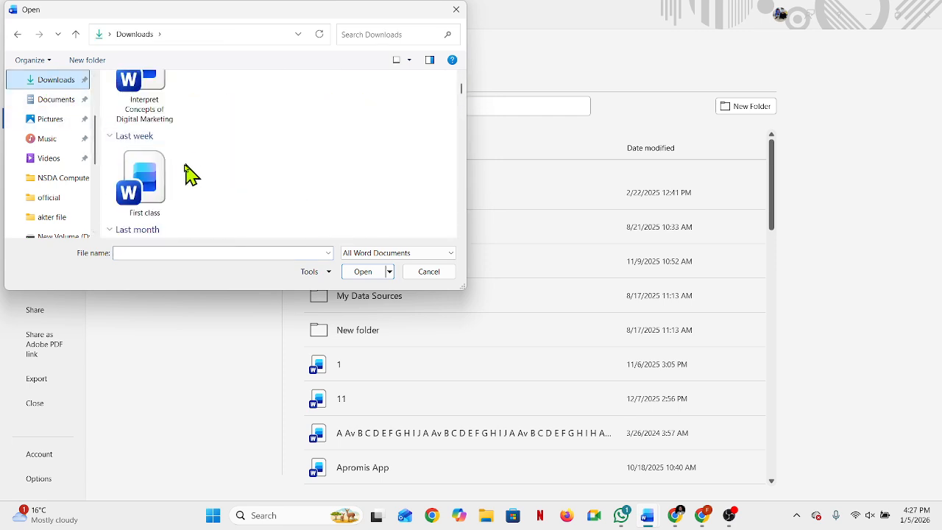
pyautogui.click(140, 87)
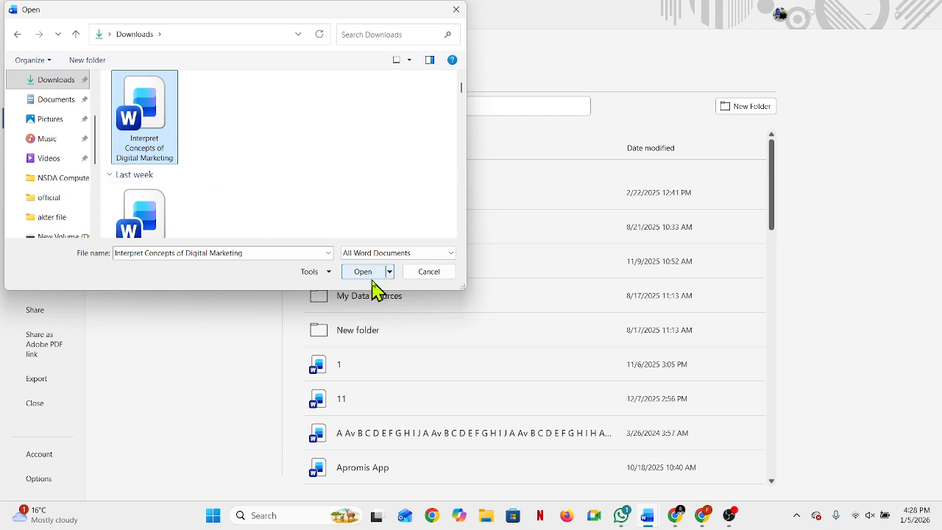
pyautogui.click(457, 11)
pyautogui.click(16, 44)
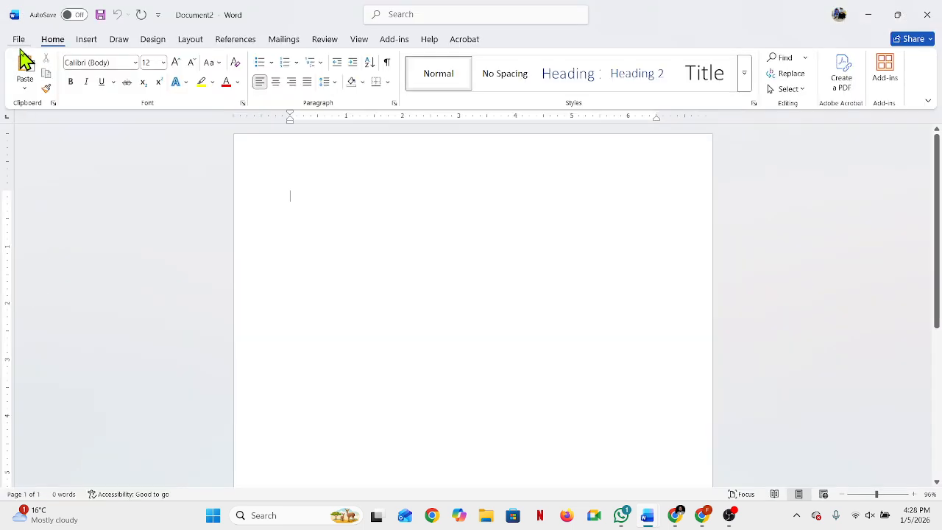
# Open the document "Interpret Concepts of Digital Marketing" from the Downloads folder
pyautogui.hotkey('ctrl', 'o')
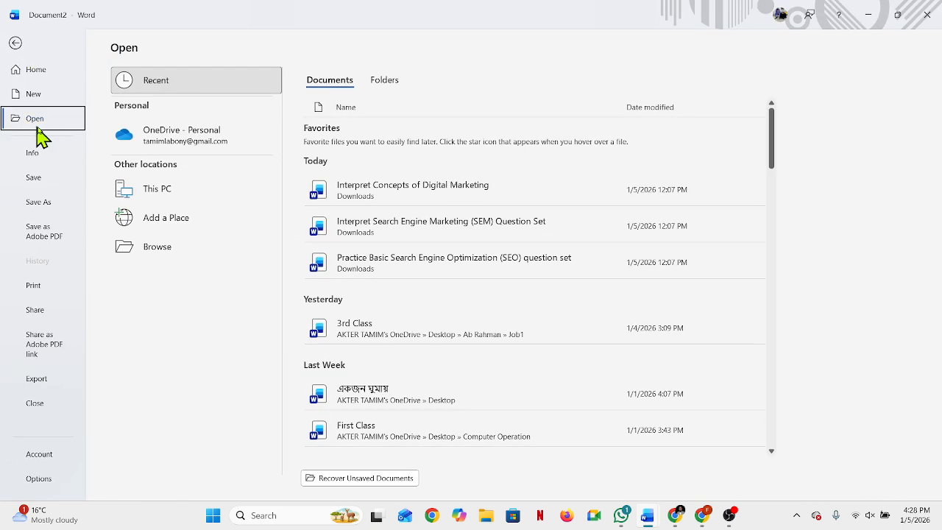
pyautogui.doubleClick(164, 191)
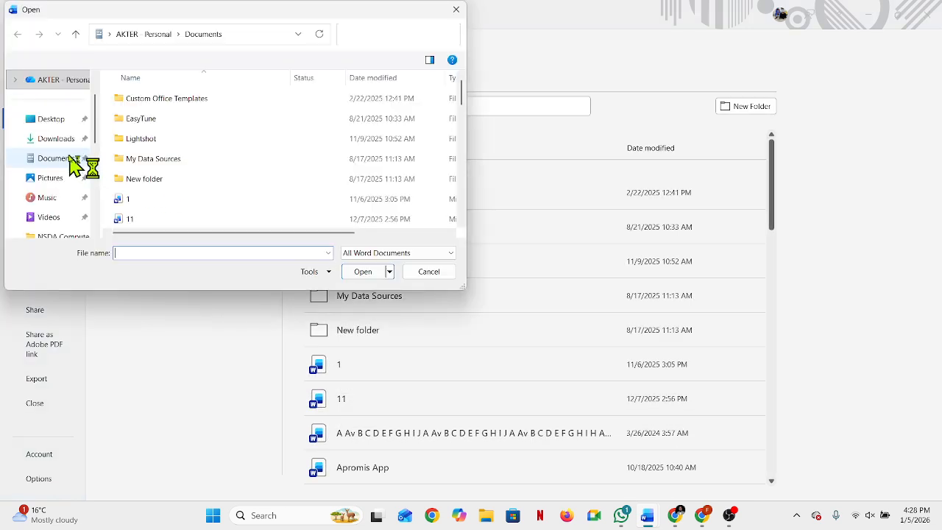
pyautogui.click(58, 140)
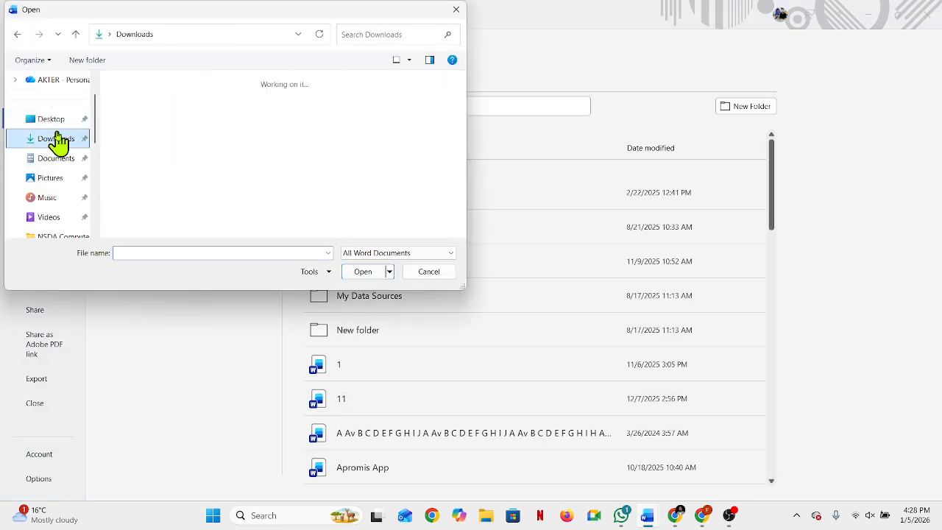
pyautogui.click(149, 122)
pyautogui.doubleClick(149, 122)
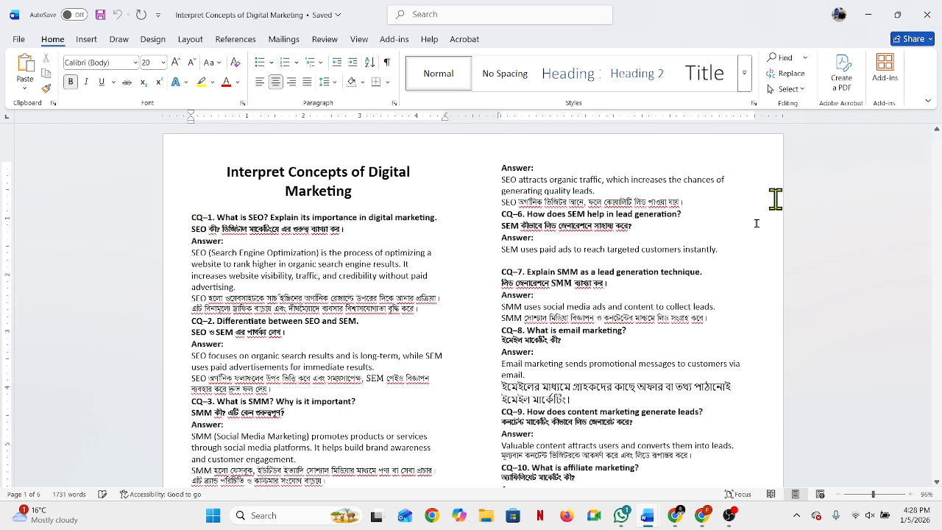
# Switch back to the blank Document2 and look over its print settings and preview
pyautogui.moveTo(646, 517)
pyautogui.click(620, 457)
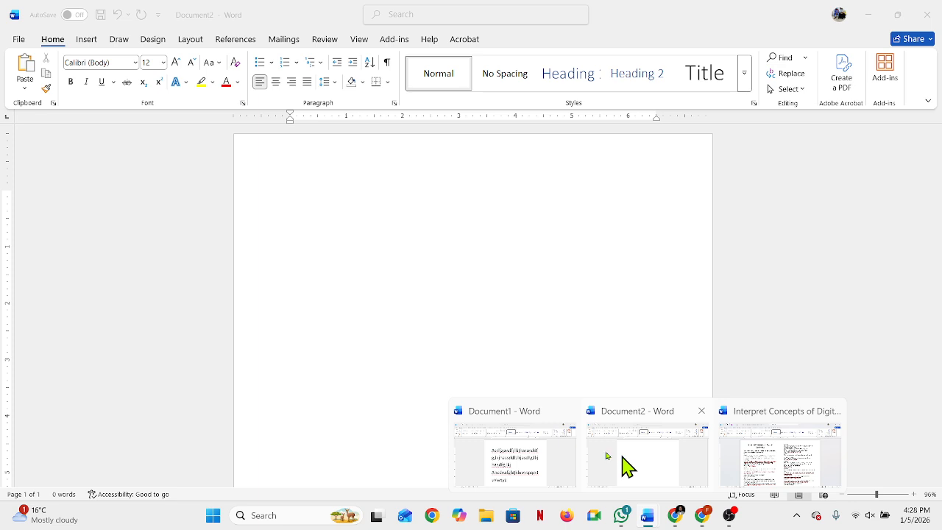
pyautogui.click(20, 41)
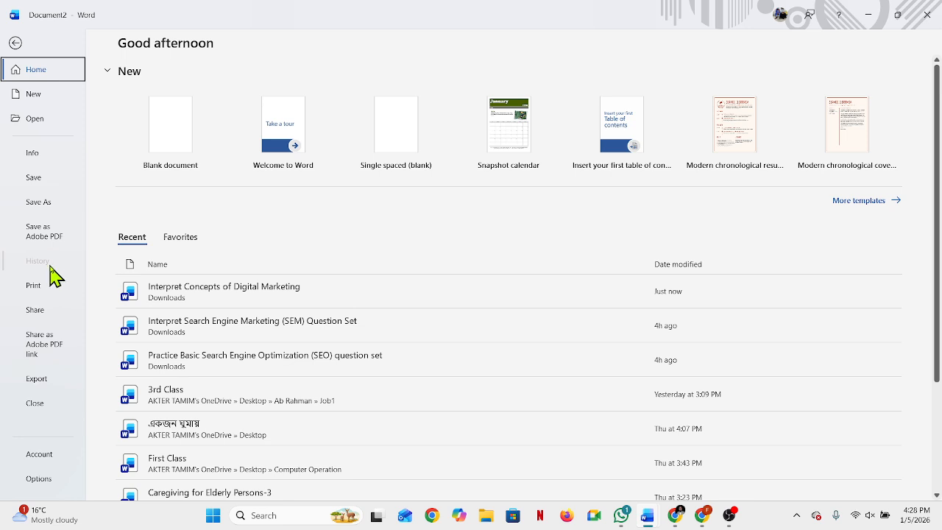
pyautogui.click(46, 294)
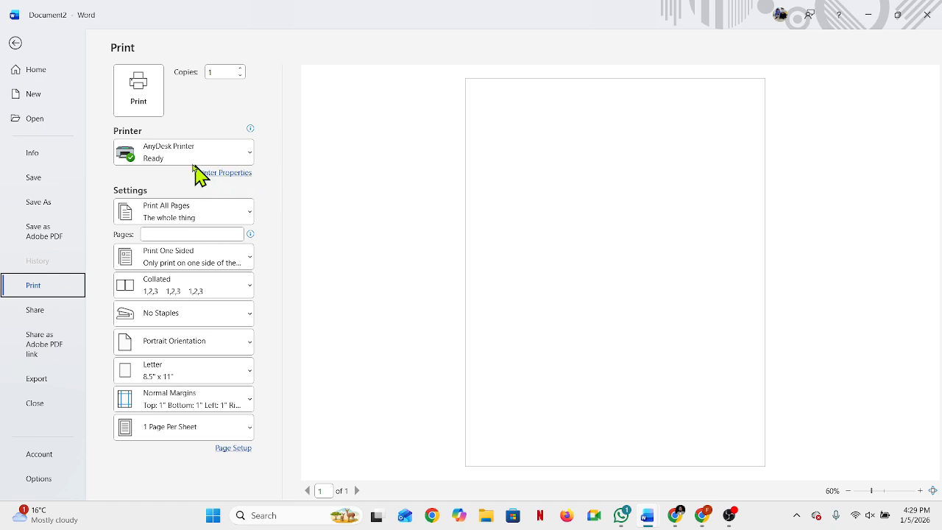
pyautogui.moveTo(171, 158)
pyautogui.click(14, 44)
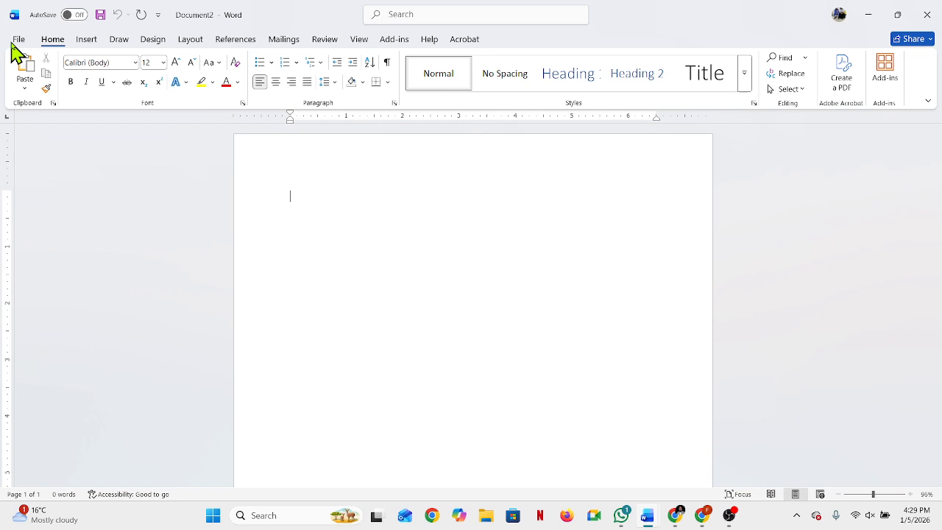
# Set the Office theme to Black in the general Word options
pyautogui.click(19, 40)
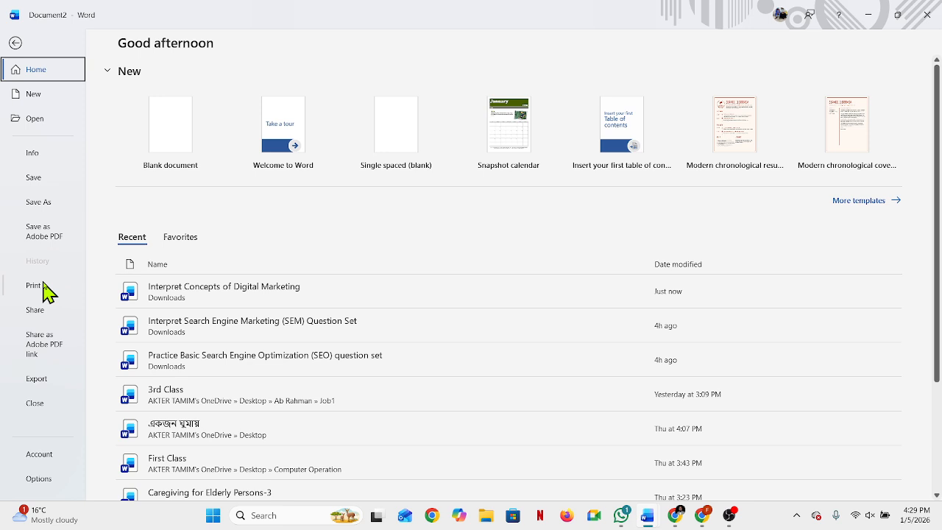
pyautogui.click(39, 484)
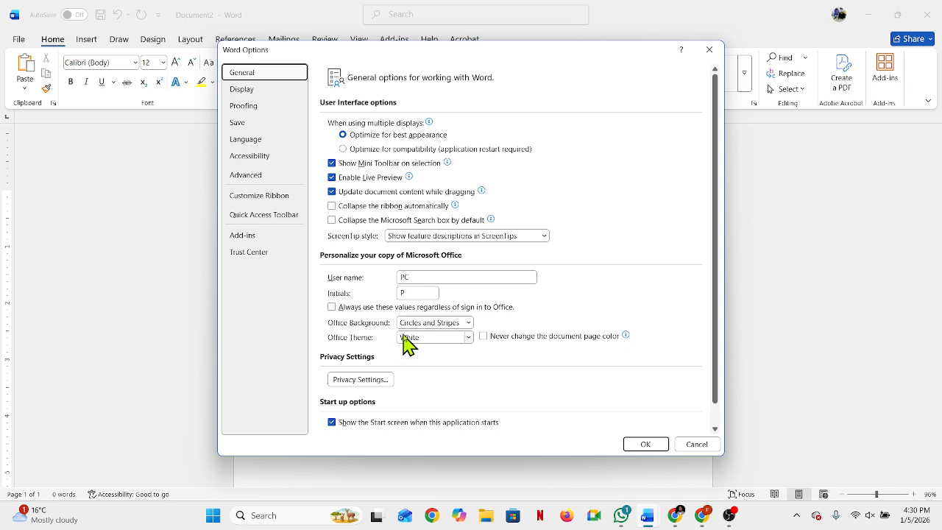
pyautogui.click(467, 342)
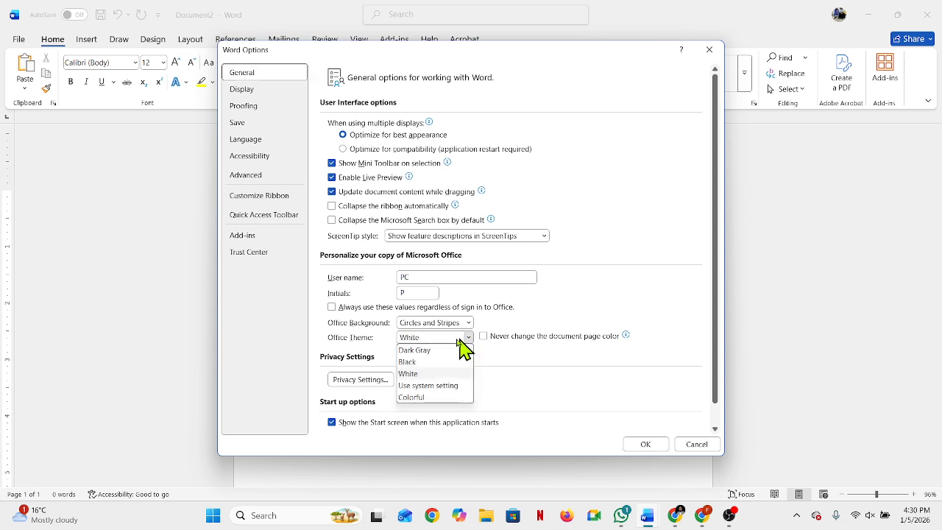
pyautogui.click(416, 362)
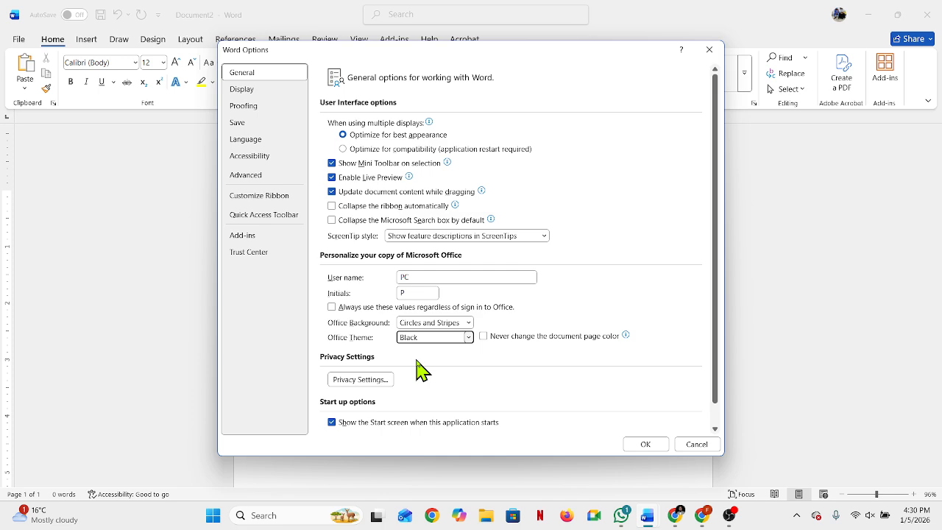
pyautogui.click(646, 444)
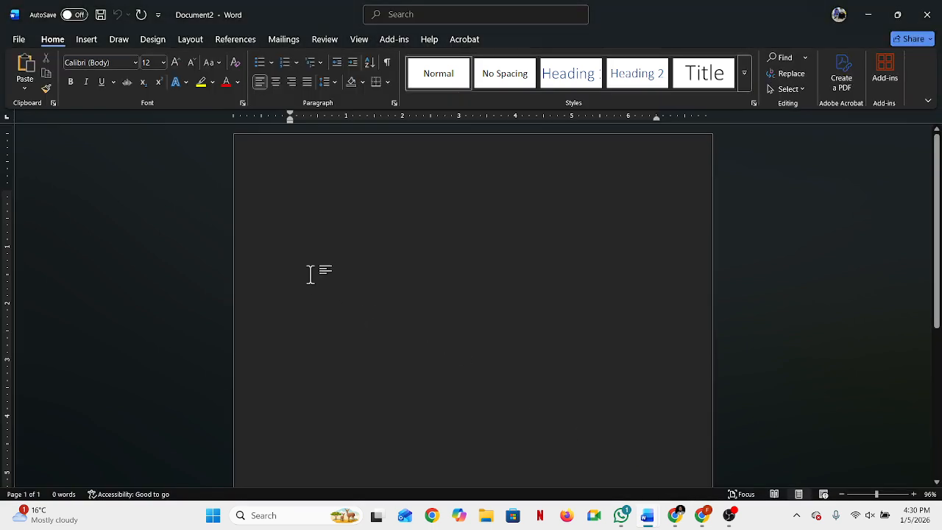
# Set the Office theme to White in the general Word options
pyautogui.click(21, 41)
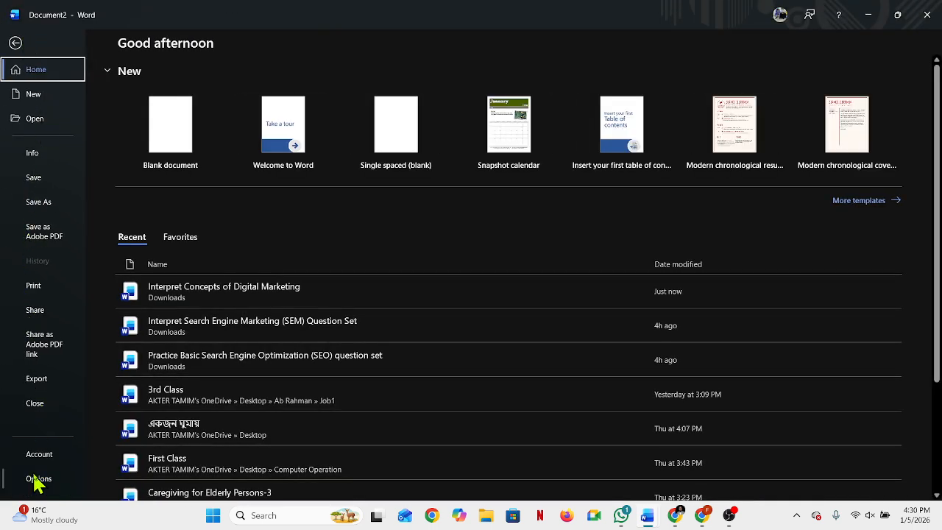
pyautogui.press('Escape')
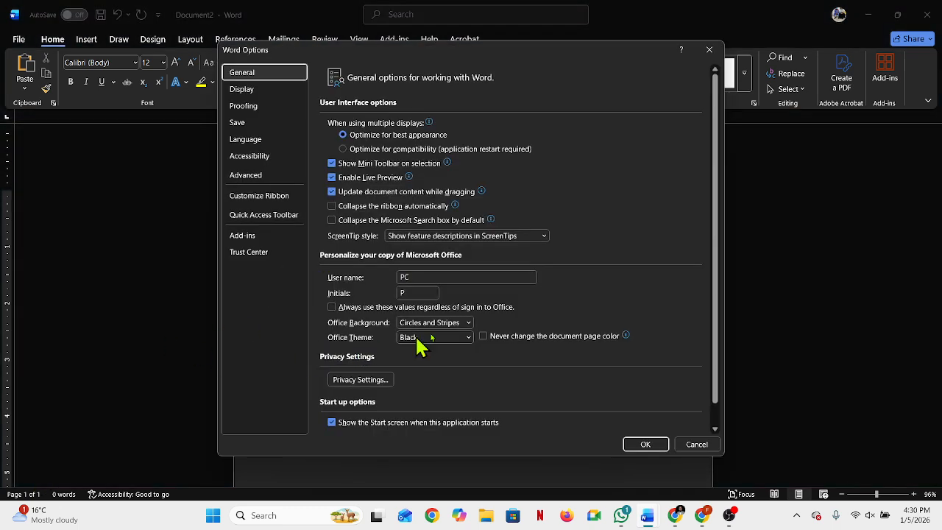
pyautogui.click(459, 337)
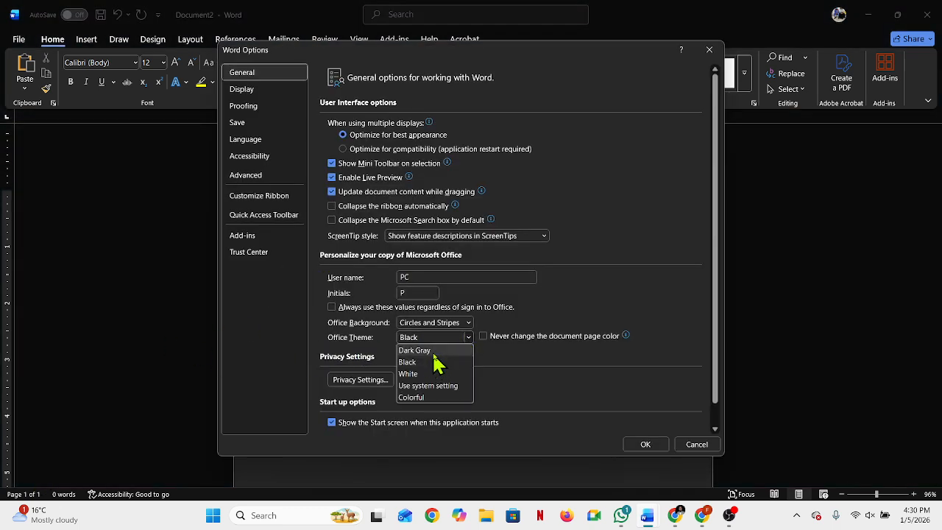
pyautogui.click(429, 374)
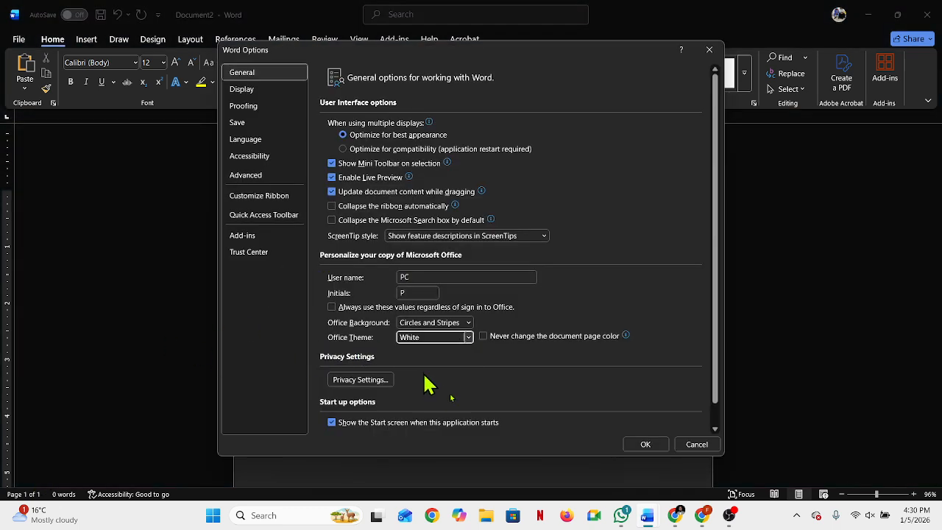
pyautogui.click(644, 445)
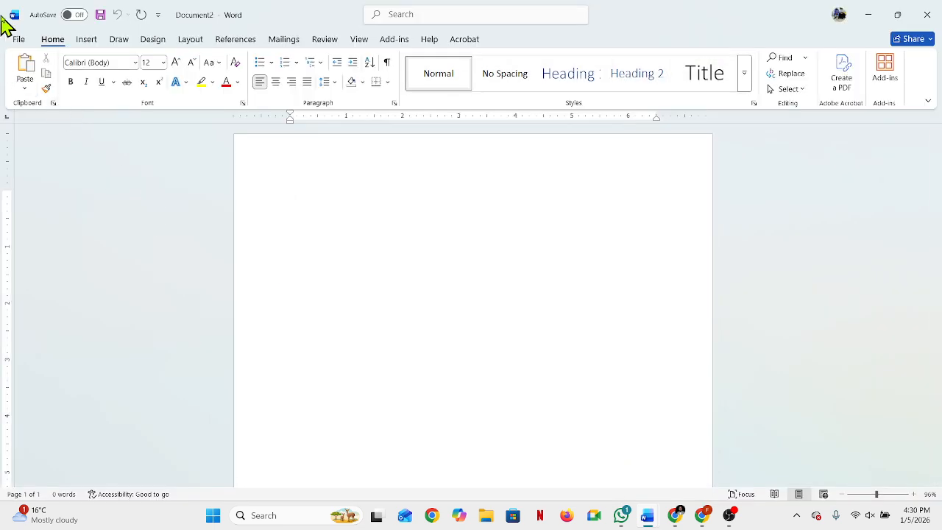
# Look over the Proofing settings in the Word options, including the AutoCorrect section
pyautogui.click(19, 39)
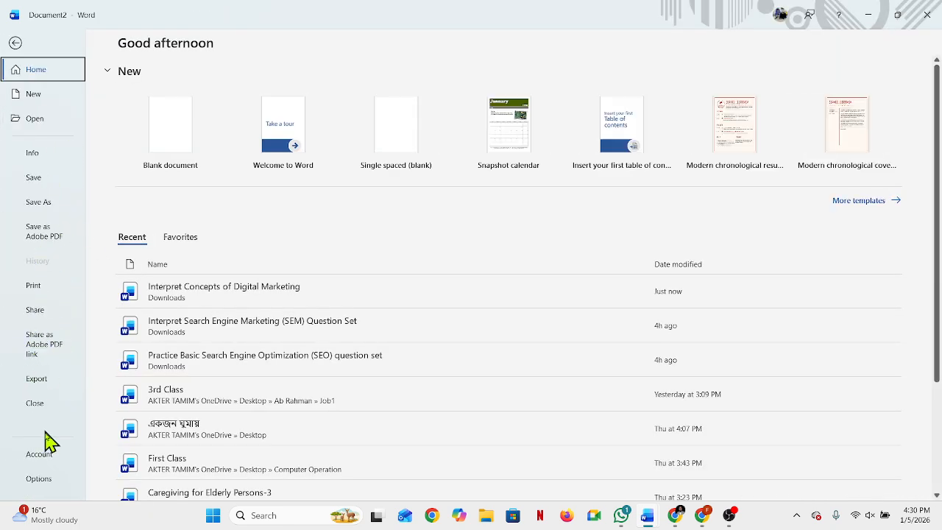
pyautogui.click(38, 479)
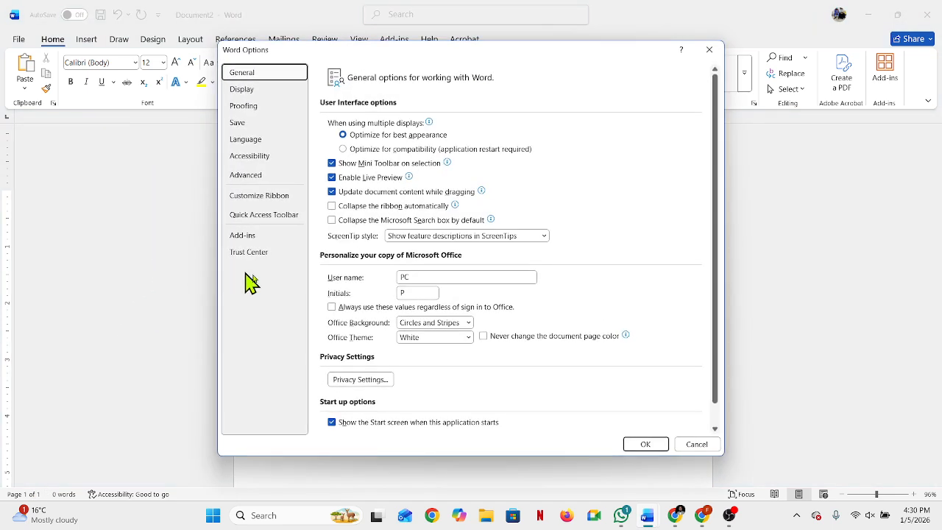
pyautogui.click(257, 110)
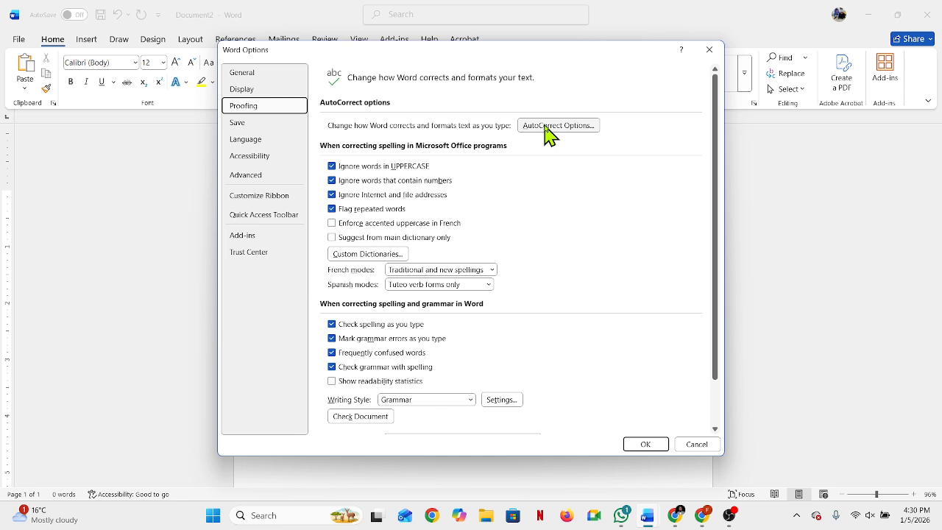
pyautogui.click(709, 49)
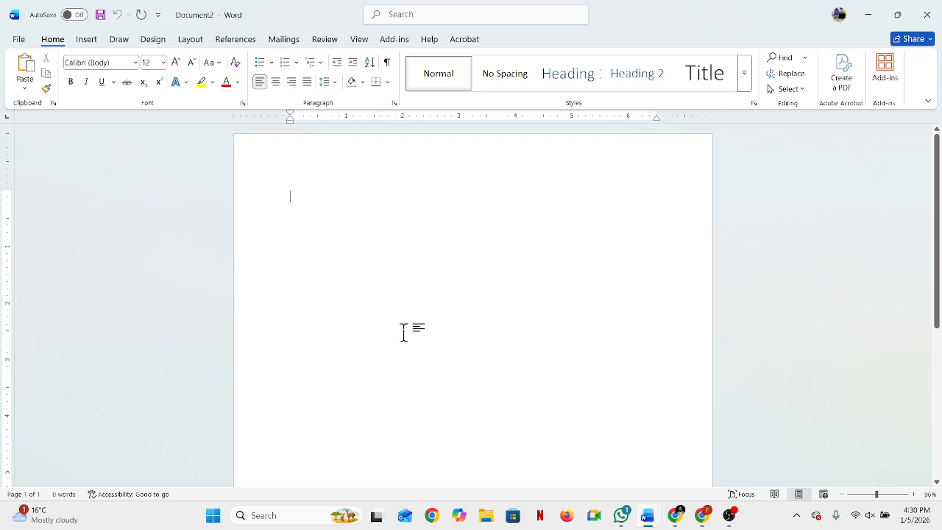
# Write the Bengali words "বরাবর আমাদের" on the first line in the SutonnyMJ font at size 43
pyautogui.click(135, 63)
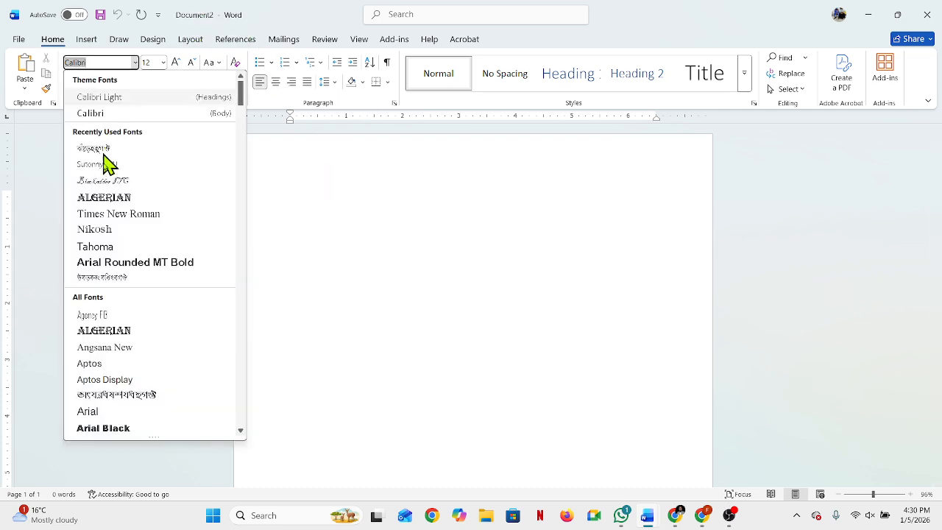
pyautogui.click(111, 149)
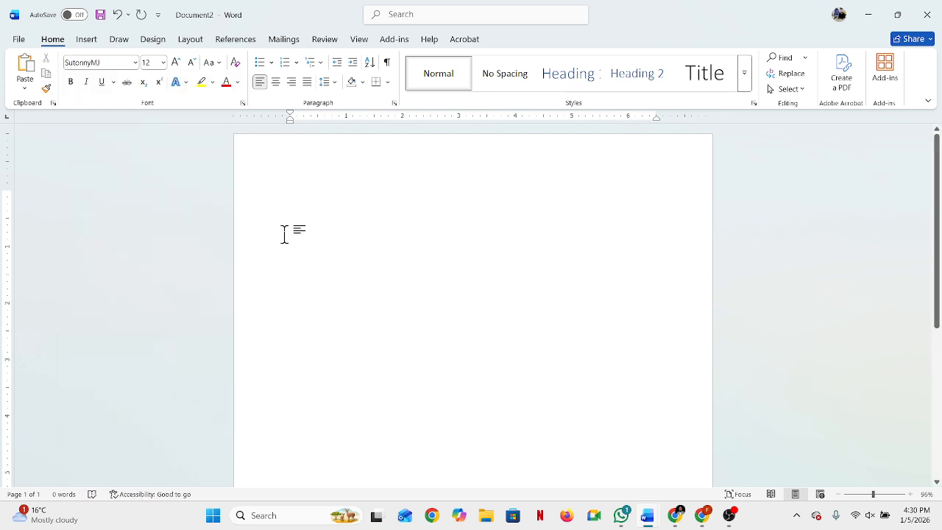
pyautogui.write('<')
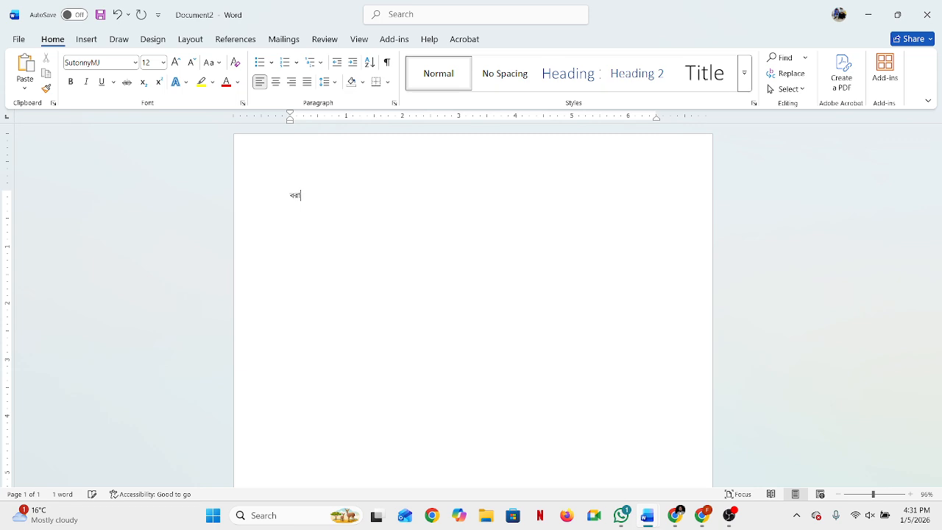
pyautogui.press('BackSpace')
pyautogui.click(284, 234)
pyautogui.write('বরাবর')
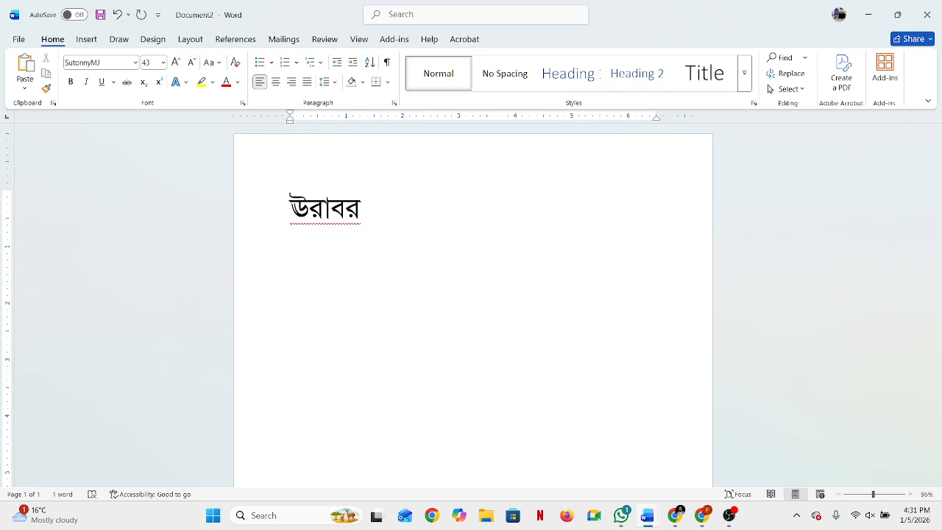
pyautogui.write(' আম া')
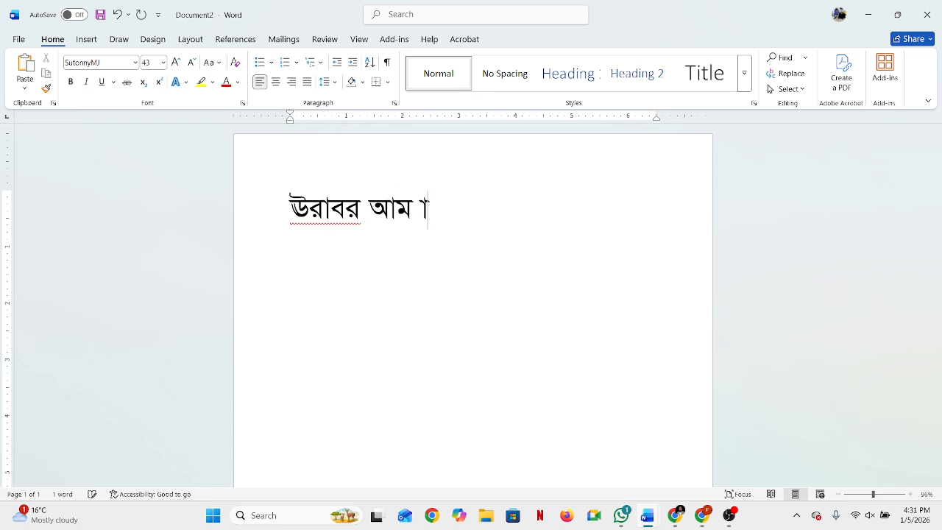
pyautogui.write('দের')
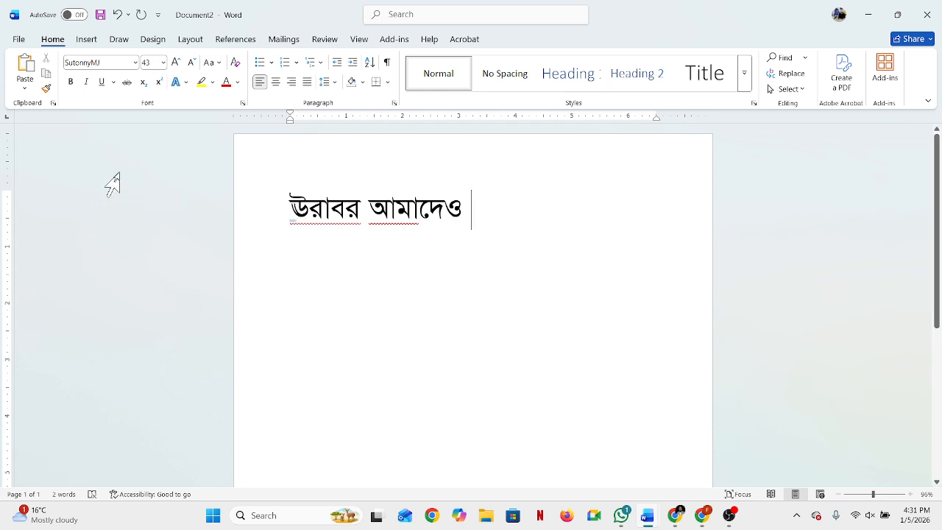
# Turn off all the AutoCorrect options, from the AutoCorrect Options buttons and capitalization corrections to Replace text as you type, in the Proofing settings
pyautogui.click(20, 42)
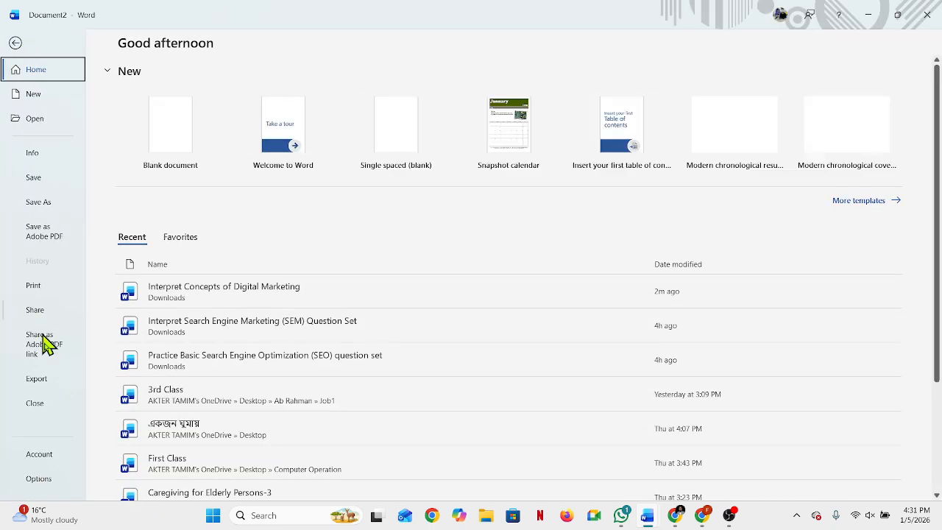
pyautogui.click(45, 482)
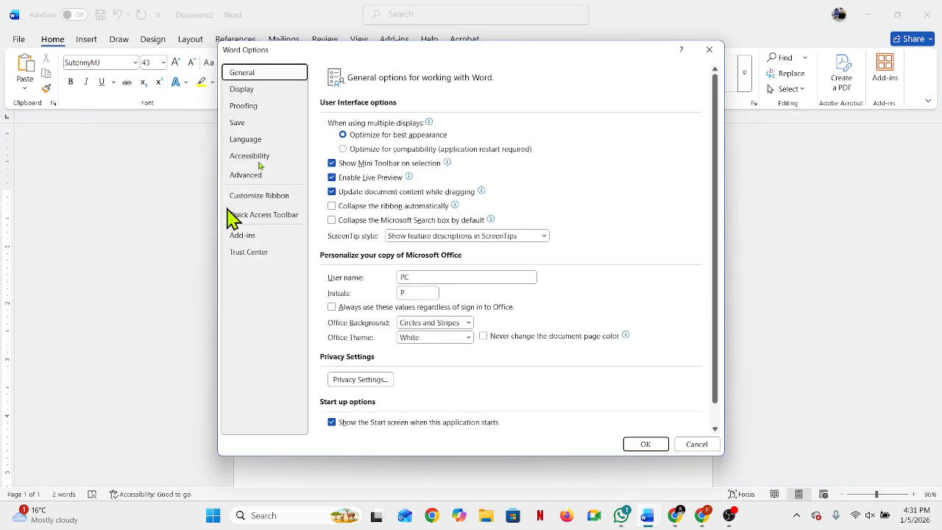
pyautogui.click(251, 109)
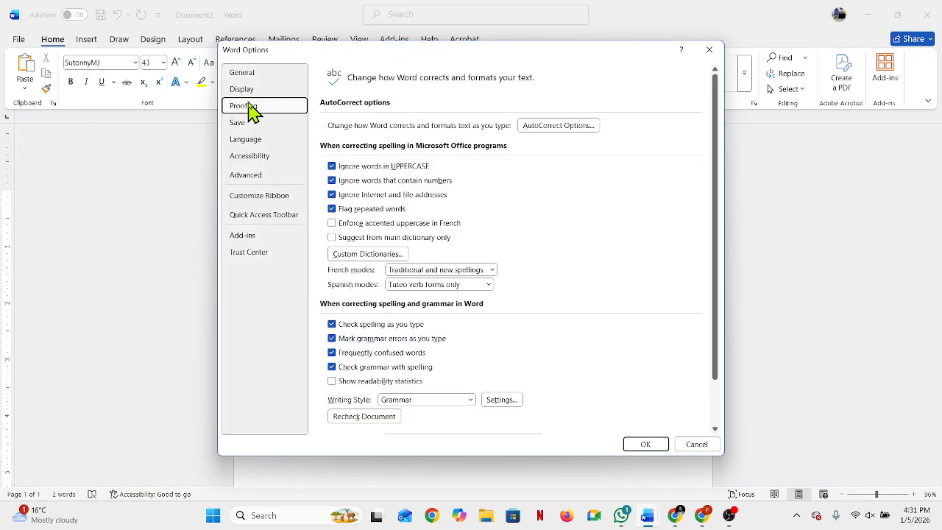
pyautogui.click(556, 126)
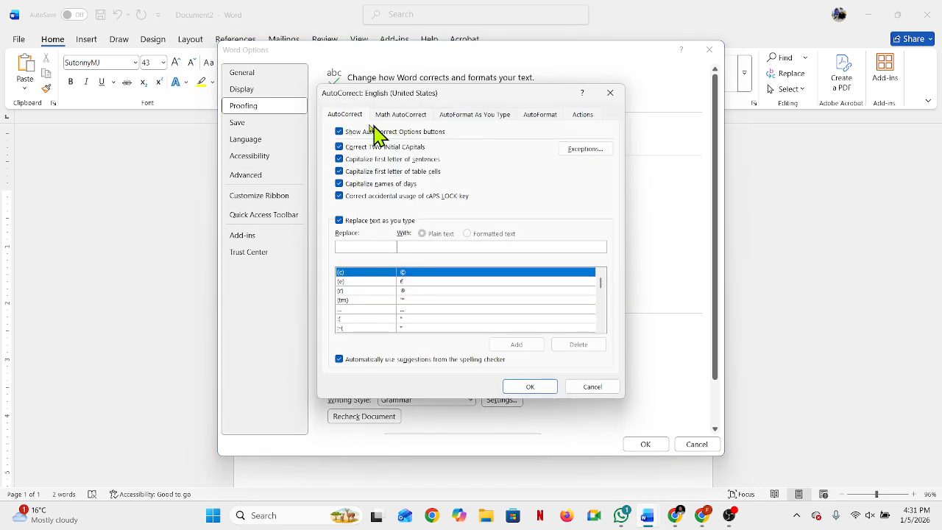
pyautogui.click(338, 132)
pyautogui.click(340, 147)
pyautogui.click(340, 159)
pyautogui.click(340, 172)
pyautogui.click(340, 183)
pyautogui.click(339, 195)
pyautogui.click(339, 220)
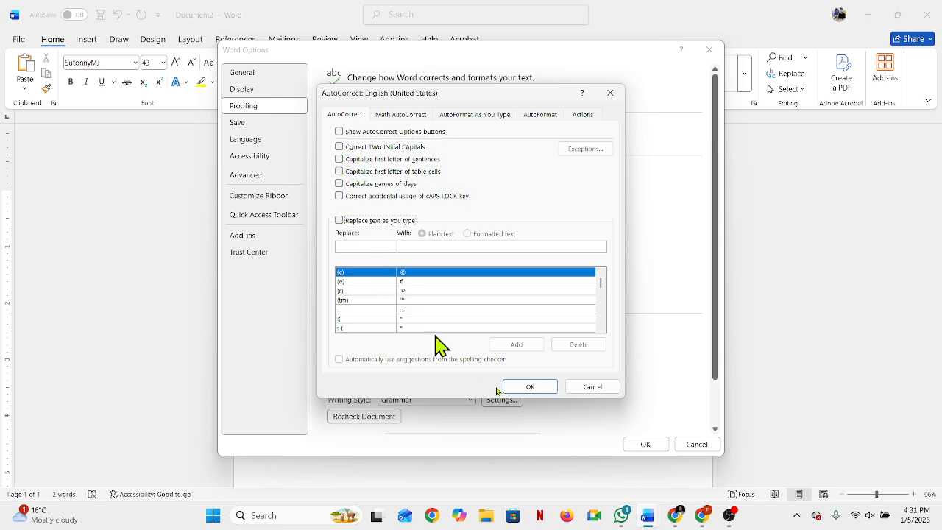
pyautogui.click(535, 388)
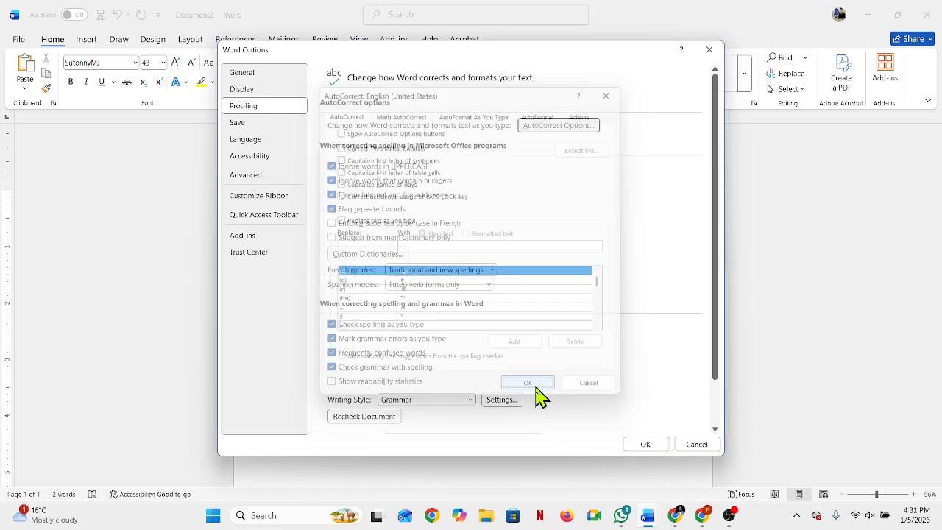
pyautogui.click(650, 445)
# Write "বরাবর আমাদের" on a new second line
pyautogui.press('Return')
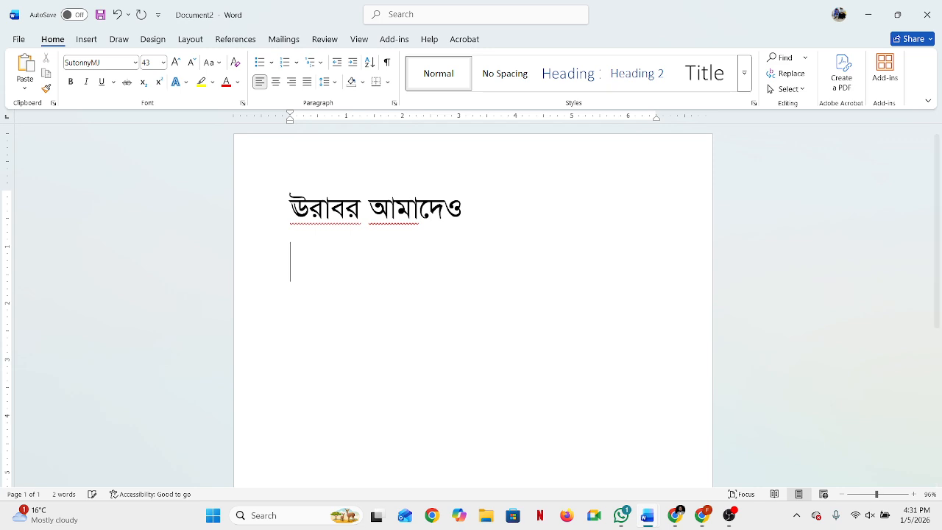
pyautogui.write('বরাবর ্মাে')
pyautogui.press('BackSpace')
pyautogui.press('BackSpace')
pyautogui.press('BackSpace')
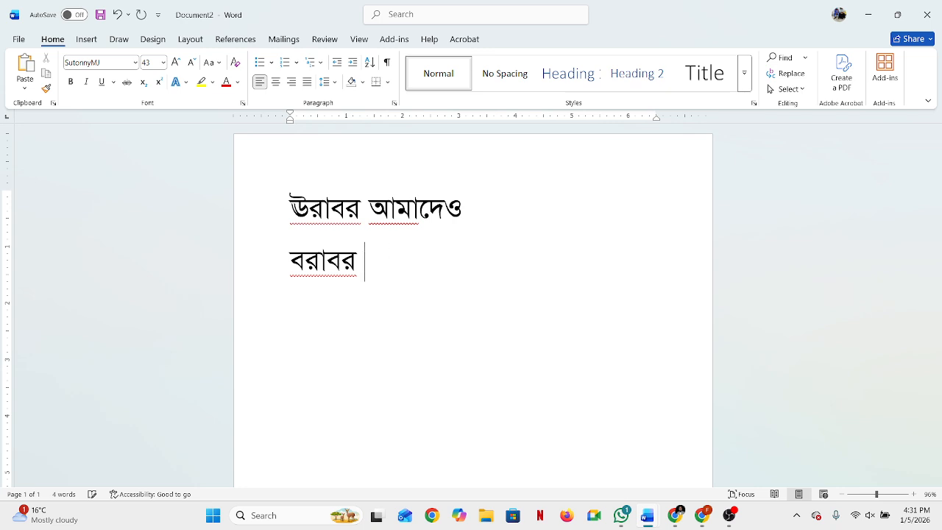
pyautogui.write('আমাদের')
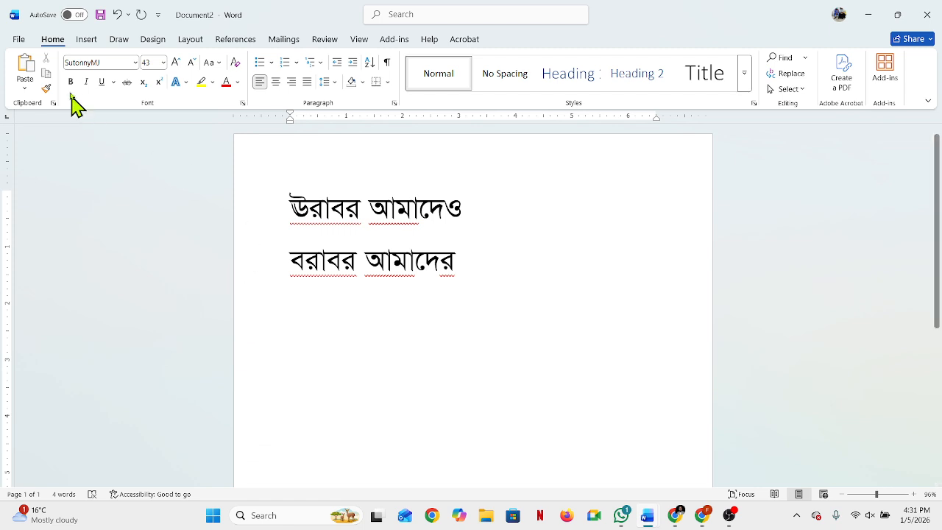
# Review the Save settings in the Word options, including the file format and AutoRecover interval
pyautogui.click(22, 40)
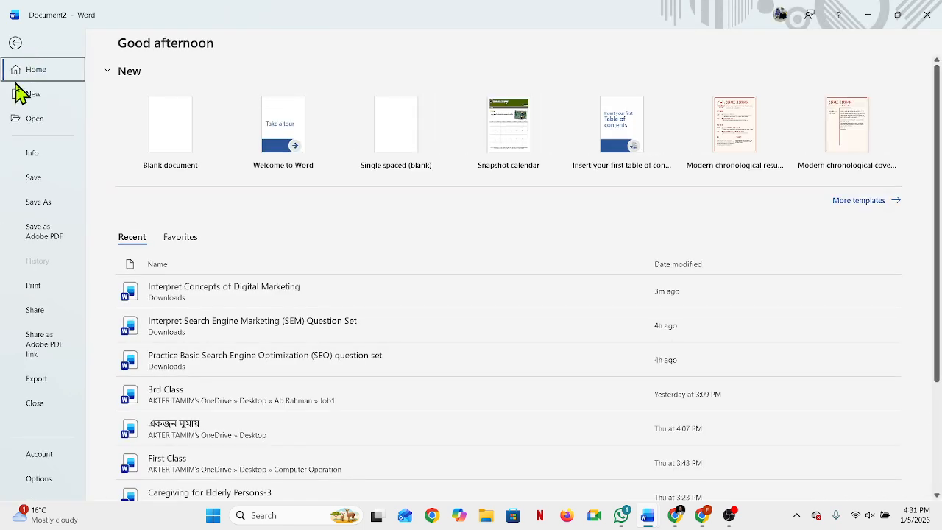
pyautogui.click(39, 479)
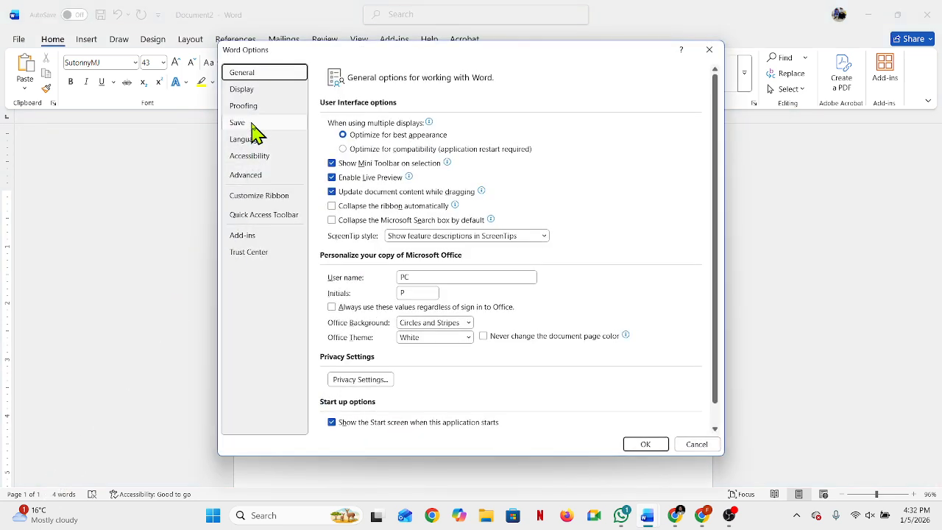
pyautogui.click(250, 125)
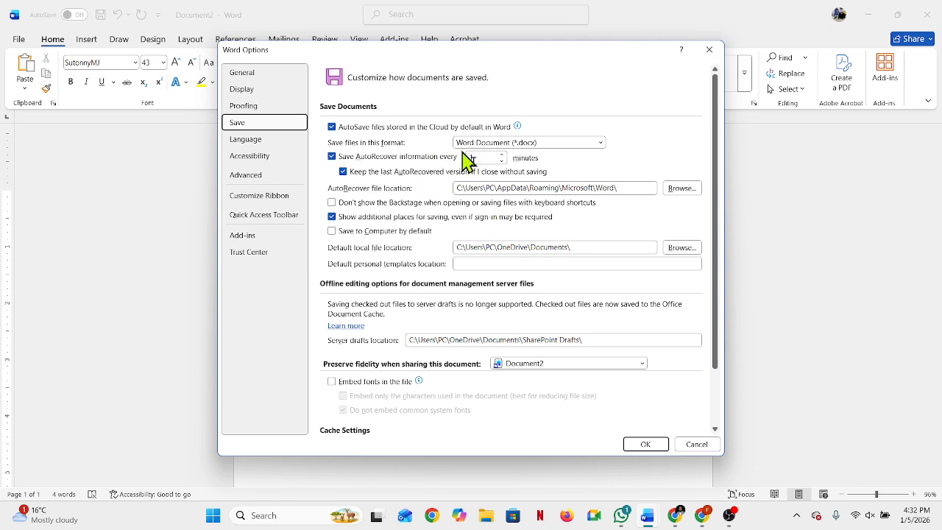
pyautogui.click(645, 444)
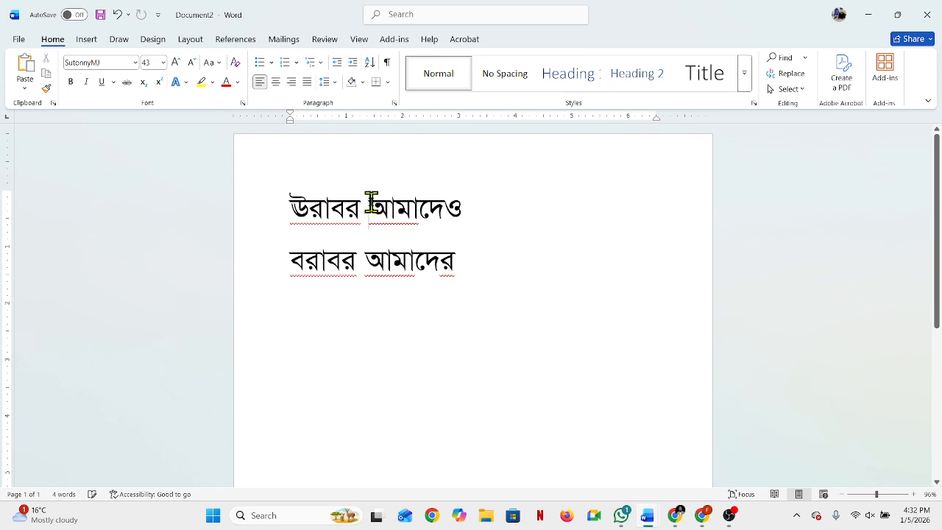
# Copy the word "আমাদের" from the second line and paste it on a new third line
pyautogui.moveTo(368, 253); pyautogui.dragTo(453, 252)
pyautogui.hotkey('ctrl', 'c')
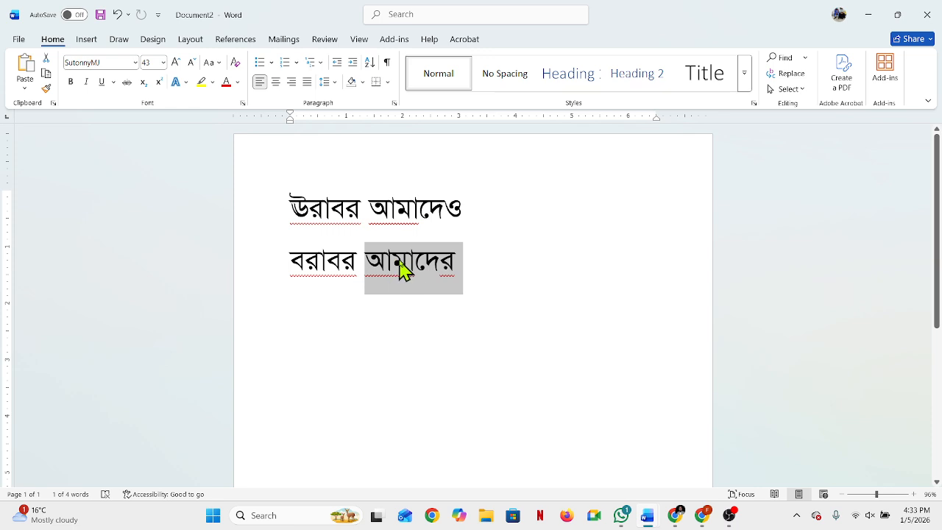
pyautogui.rightClick(423, 274)
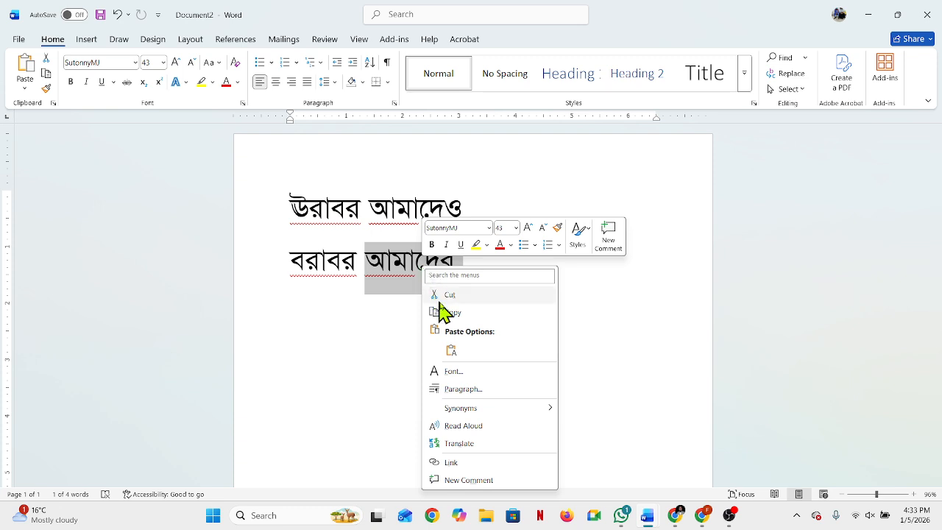
pyautogui.press('Escape')
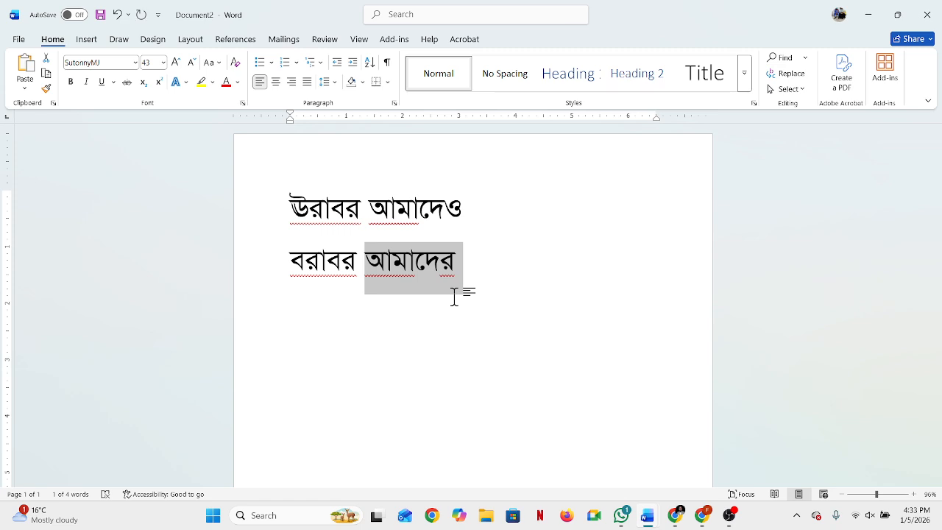
pyautogui.click(323, 325)
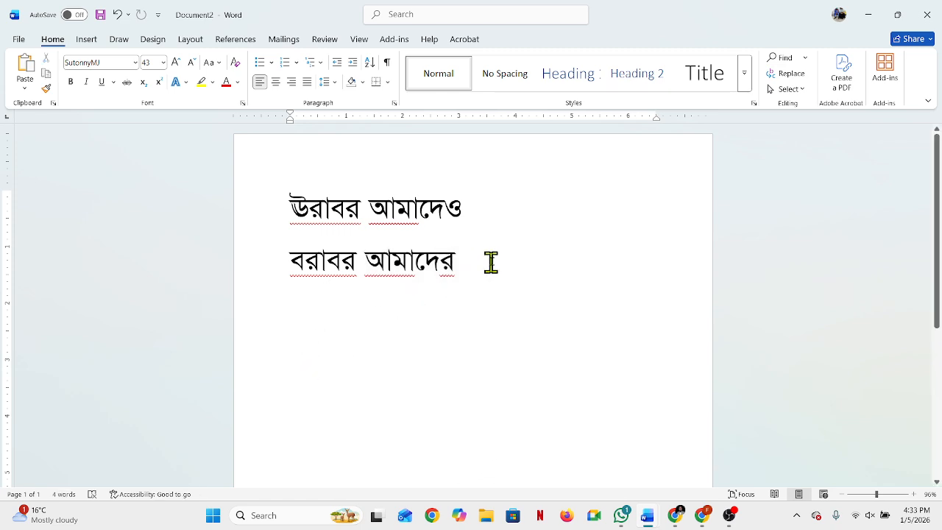
pyautogui.press('Return')
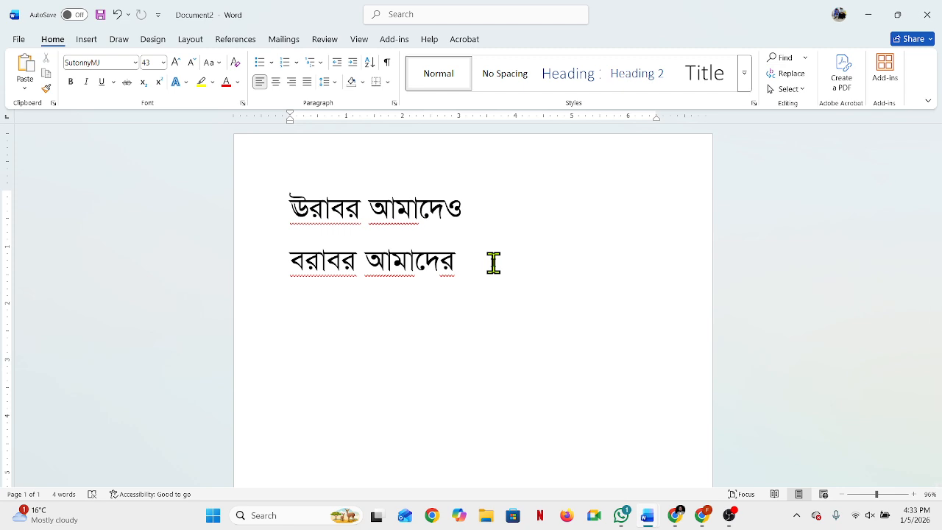
pyautogui.rightClick(294, 312)
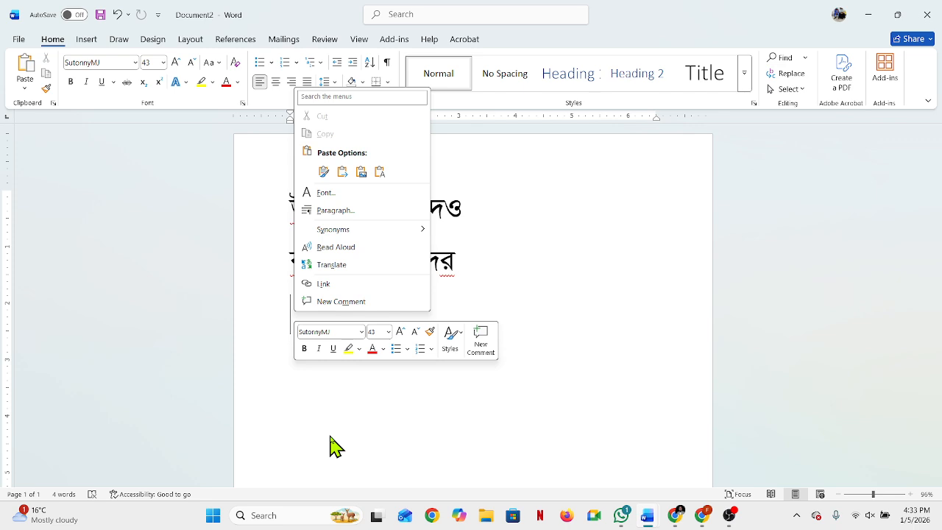
pyautogui.click(317, 412)
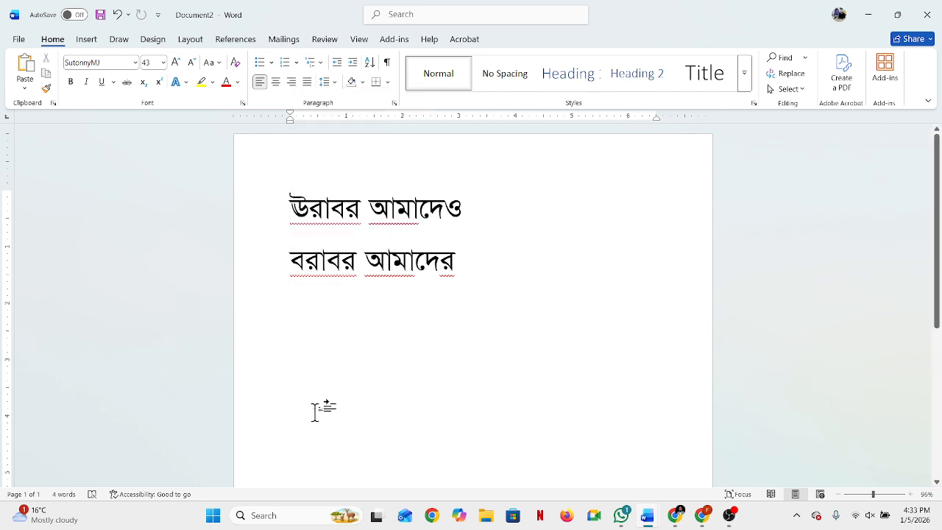
pyautogui.hotkey('ctrl', 'v')
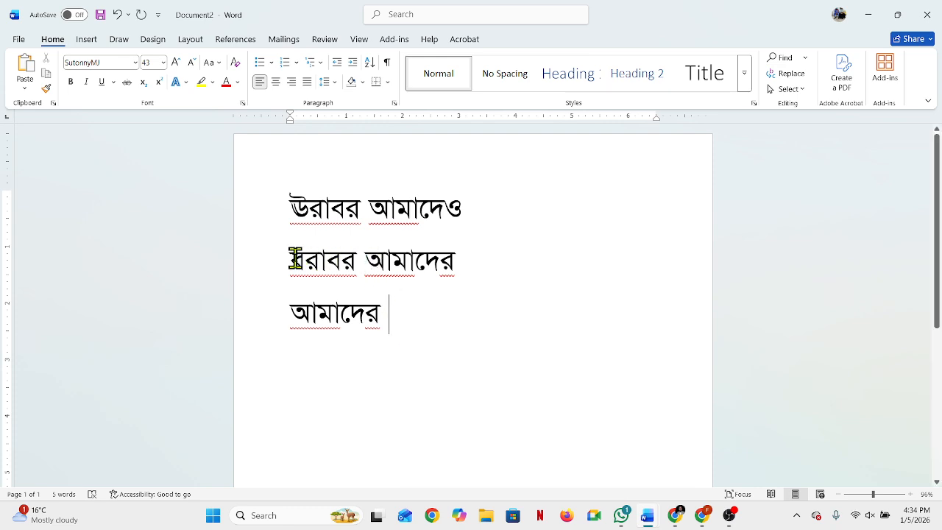
# Cut the word "বরাবর" from the start of the second line
pyautogui.moveTo(288, 259); pyautogui.dragTo(356, 261)
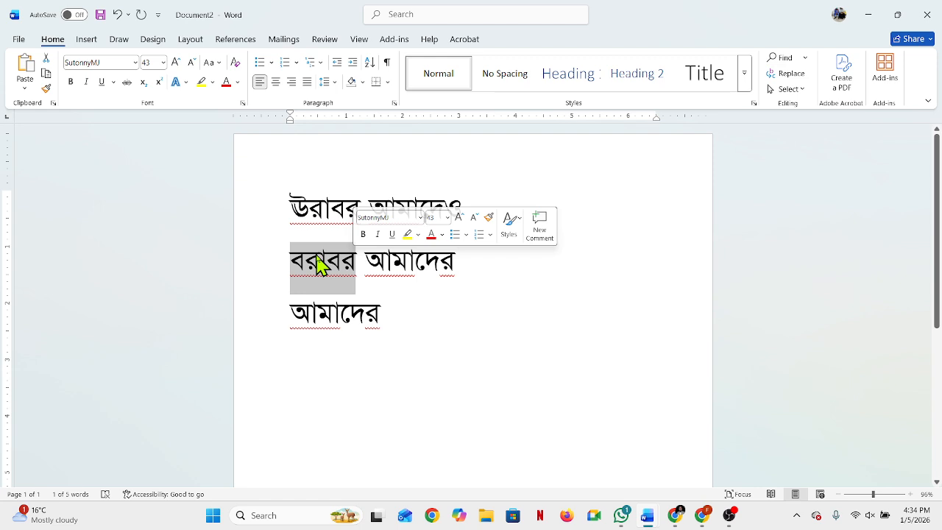
pyautogui.rightClick(317, 259)
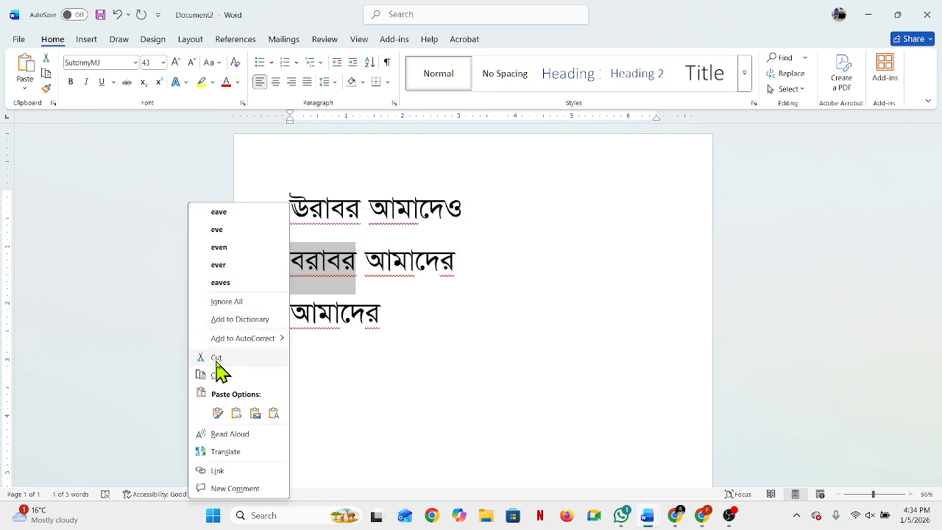
pyautogui.press('Escape')
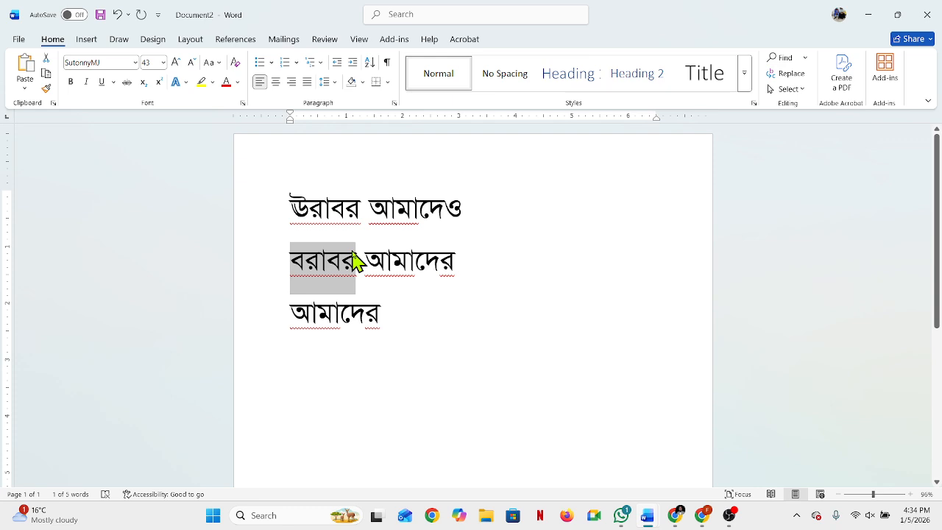
pyautogui.hotkey('ctrl', 'x')
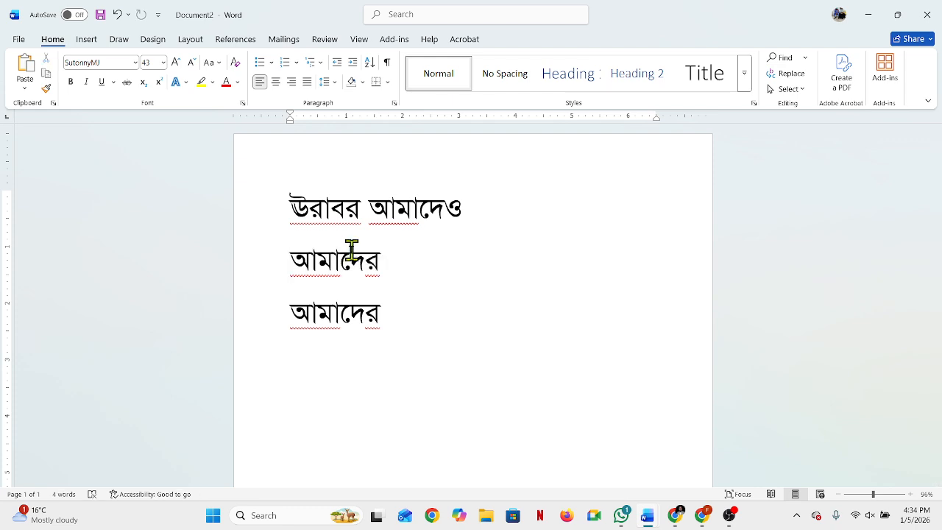
# Paste the cut word "বরাবর" after "আমাদের" on the third line
pyautogui.click(410, 315)
pyautogui.hotkey('ctrl', 'v')
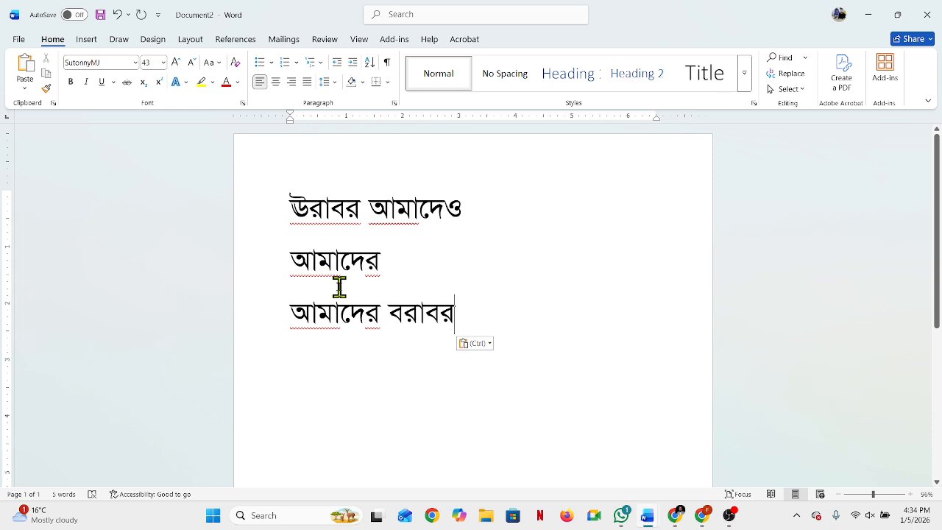
# Switch to Document1 and set the font of the first text line, "Asdfg;asdf;llkjhasasddf", to Broadway
pyautogui.moveTo(647, 513)
pyautogui.click(517, 478)
pyautogui.scroll(-4, 420, 368)
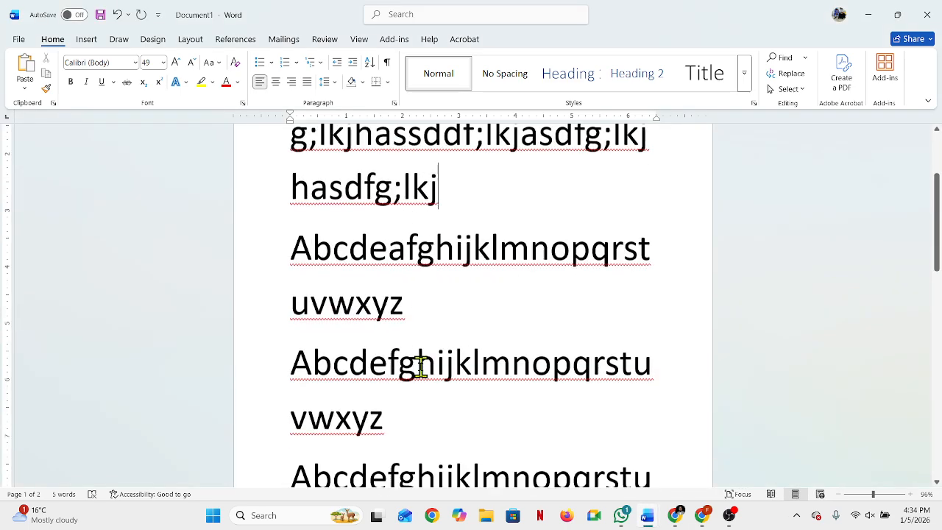
pyautogui.scroll(2, 420, 368)
pyautogui.scroll(2, 420, 366)
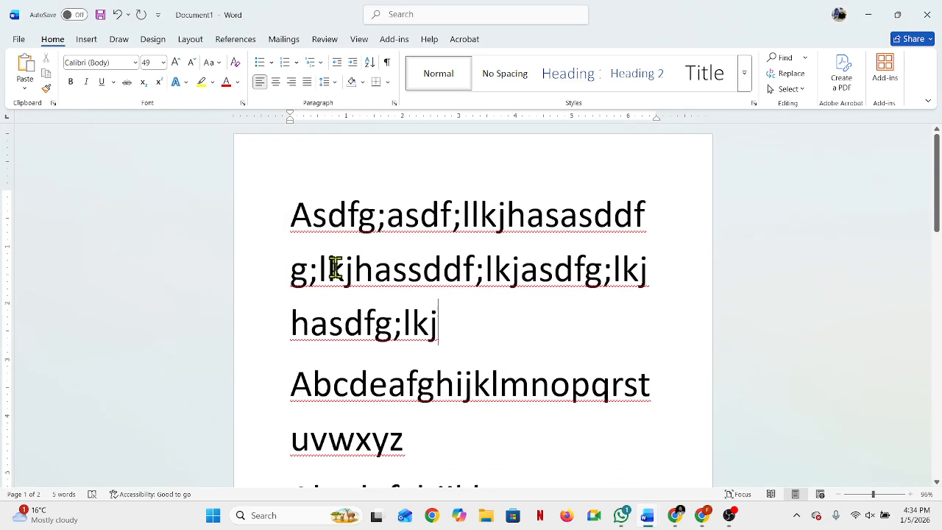
pyautogui.moveTo(287, 212); pyautogui.dragTo(655, 207)
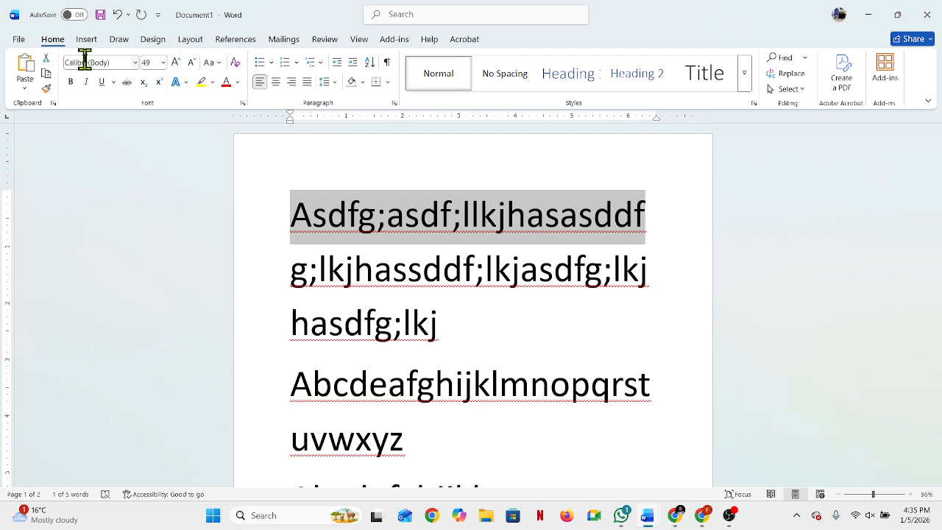
pyautogui.click(136, 62)
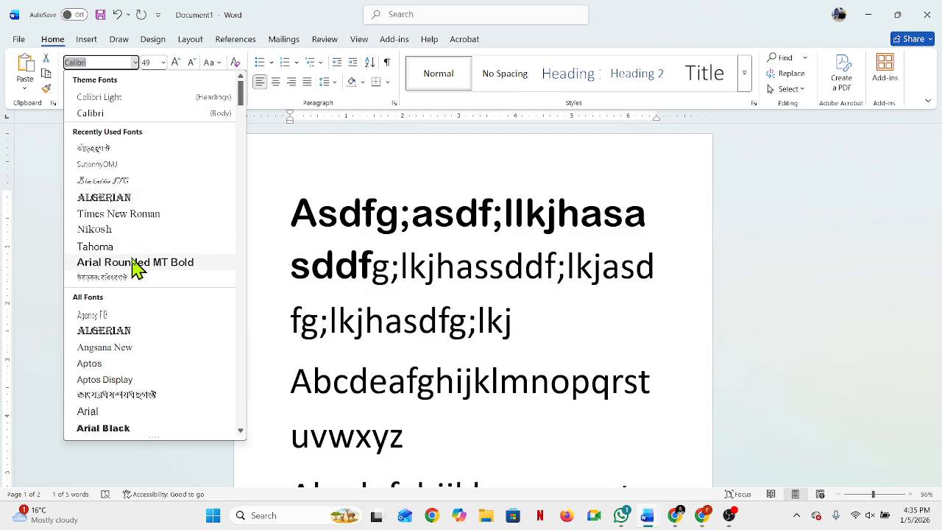
pyautogui.scroll(-6, 111, 352)
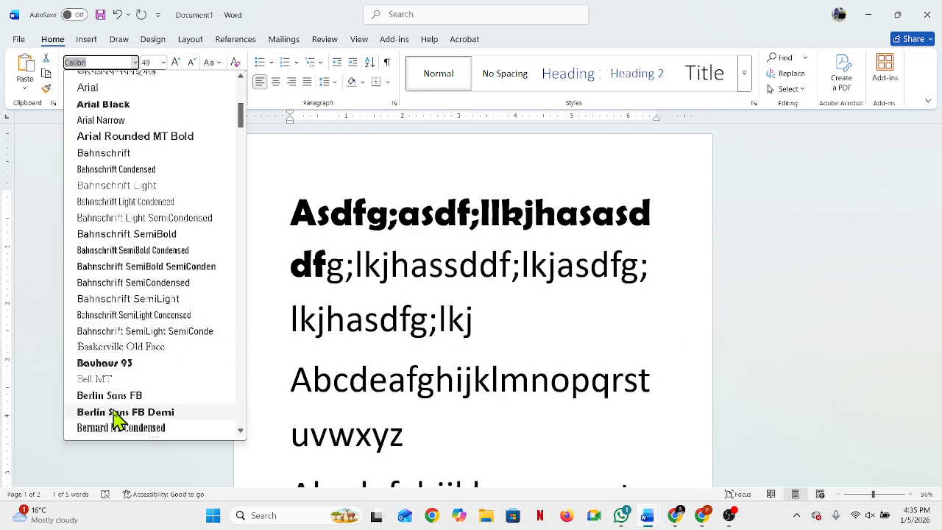
pyautogui.scroll(-5, 124, 409)
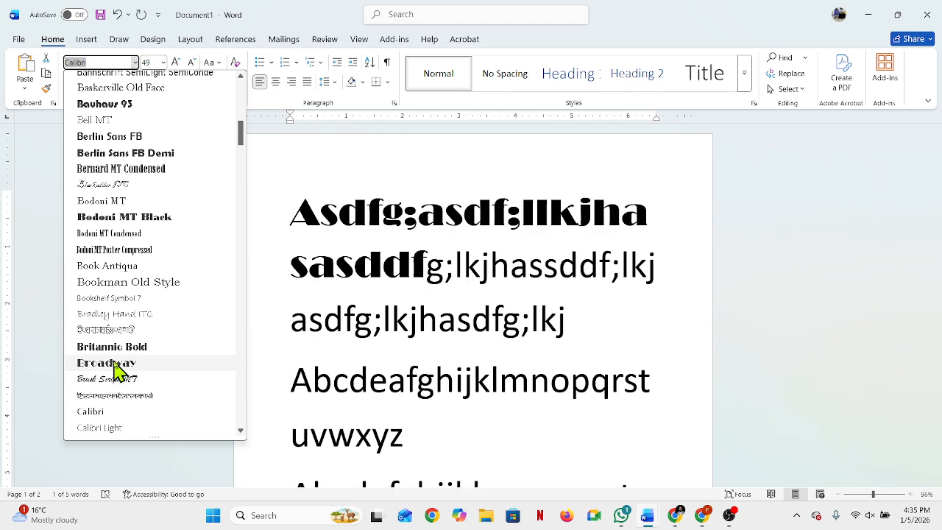
pyautogui.click(114, 367)
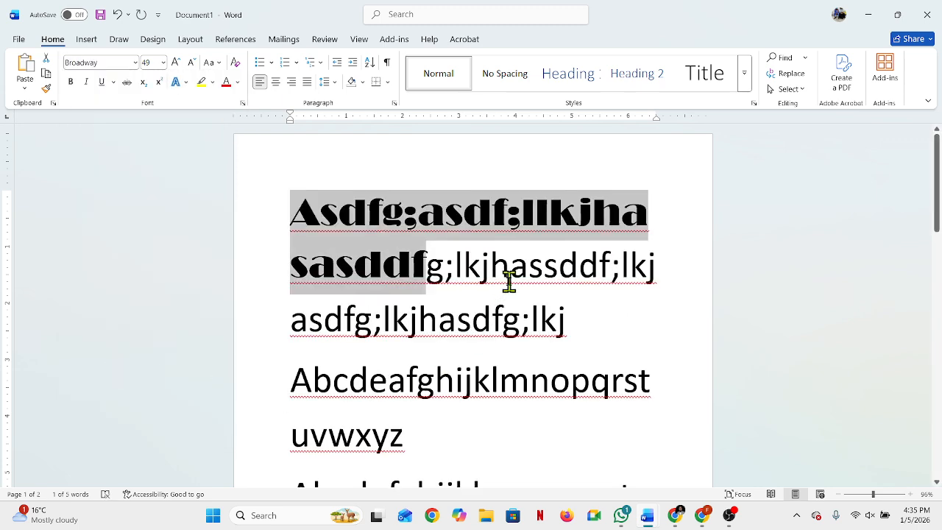
pyautogui.click(508, 282)
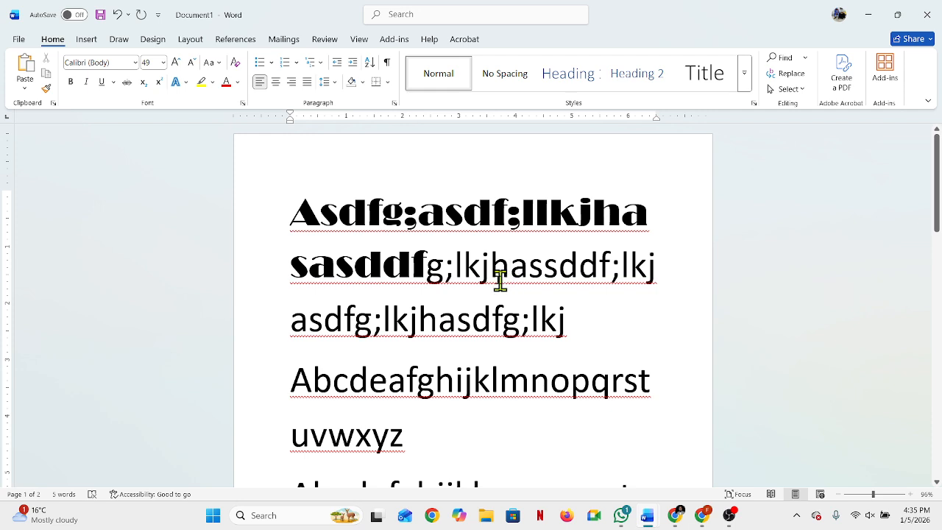
# Insert a paragraph break after the Broadway text and set that text's font size to 18
pyautogui.click(427, 264)
pyautogui.press('Return')
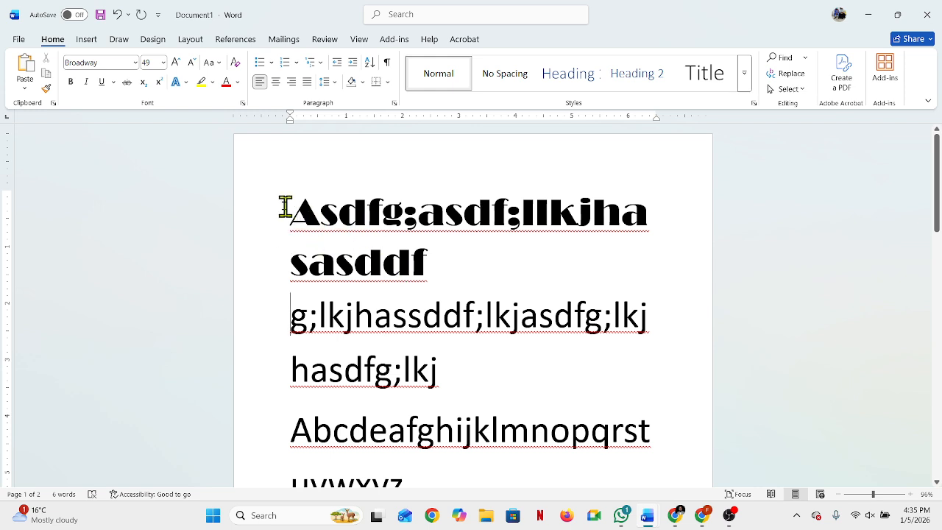
pyautogui.moveTo(301, 199); pyautogui.dragTo(431, 246)
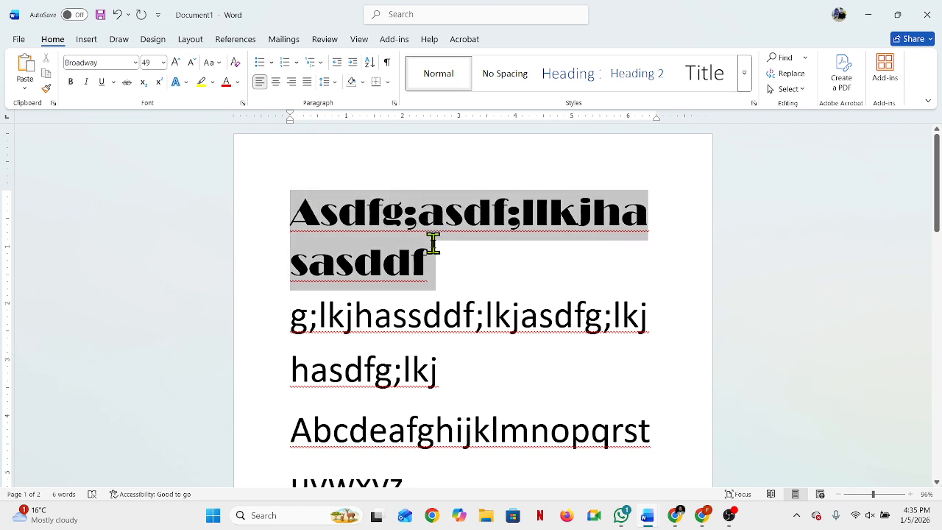
pyautogui.click(359, 234)
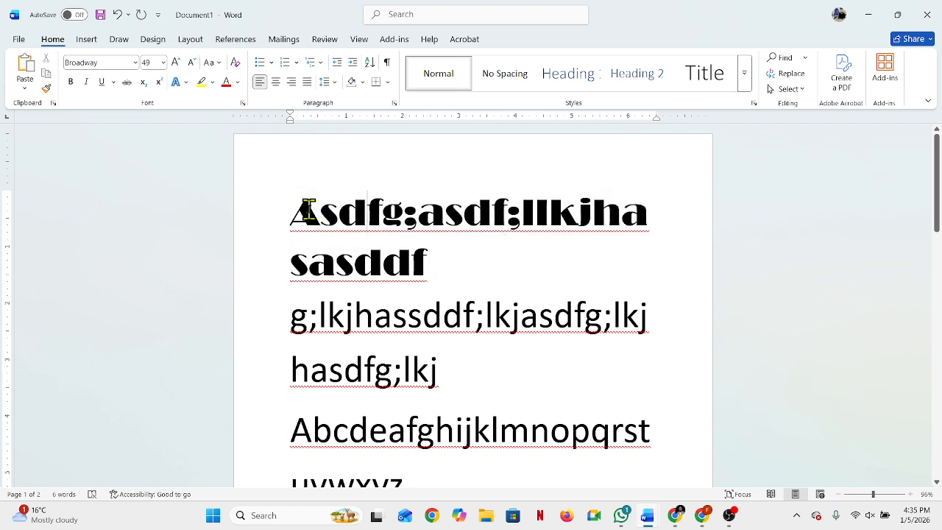
pyautogui.moveTo(294, 204); pyautogui.dragTo(415, 267)
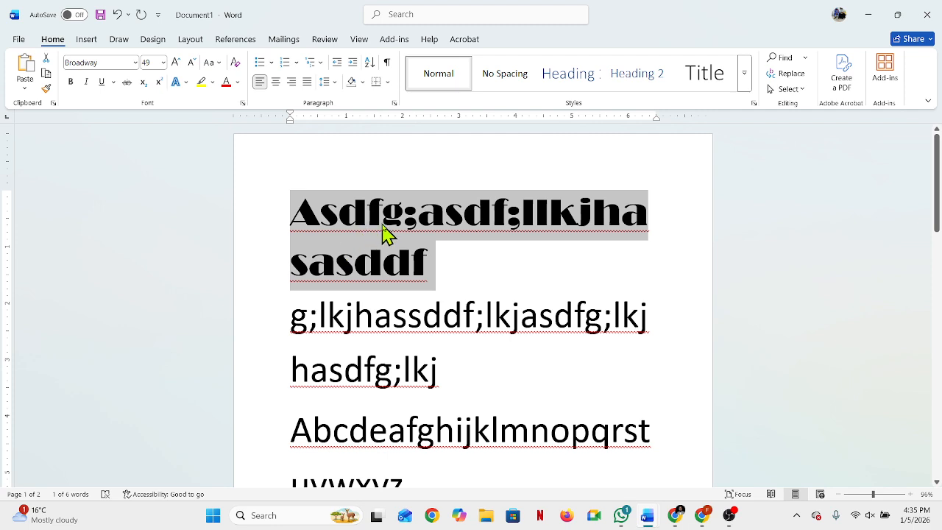
pyautogui.click(164, 63)
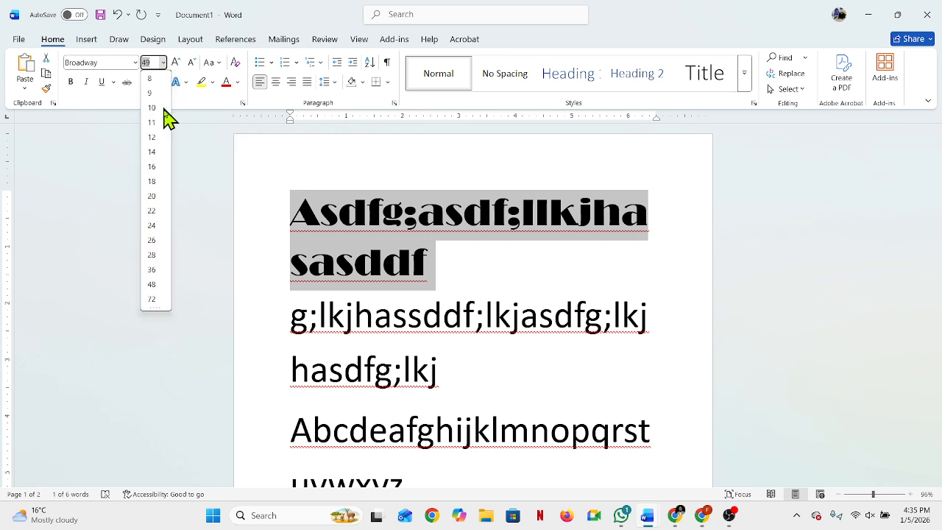
pyautogui.click(154, 181)
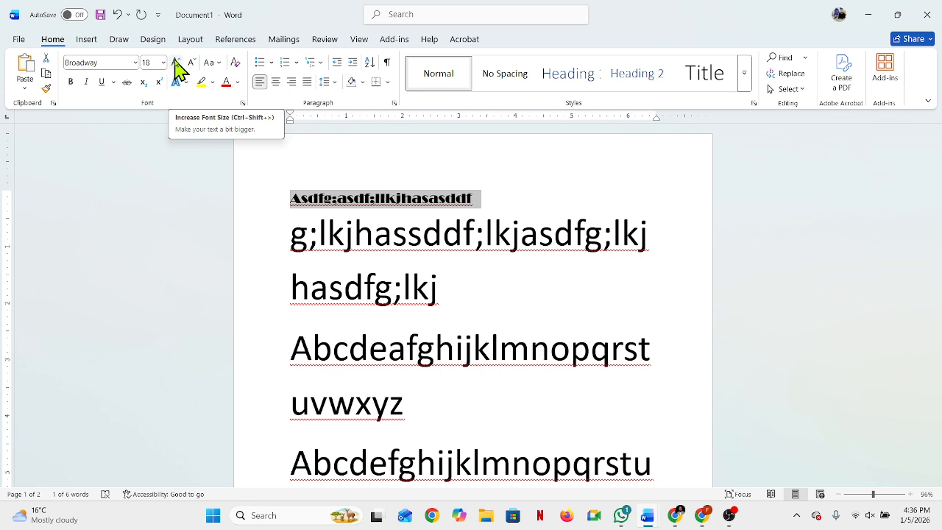
# Enlarge the Broadway line's font size in steps to 24 and shrink it back to 20
pyautogui.click(177, 65)
pyautogui.click(177, 65)
pyautogui.click(177, 65)
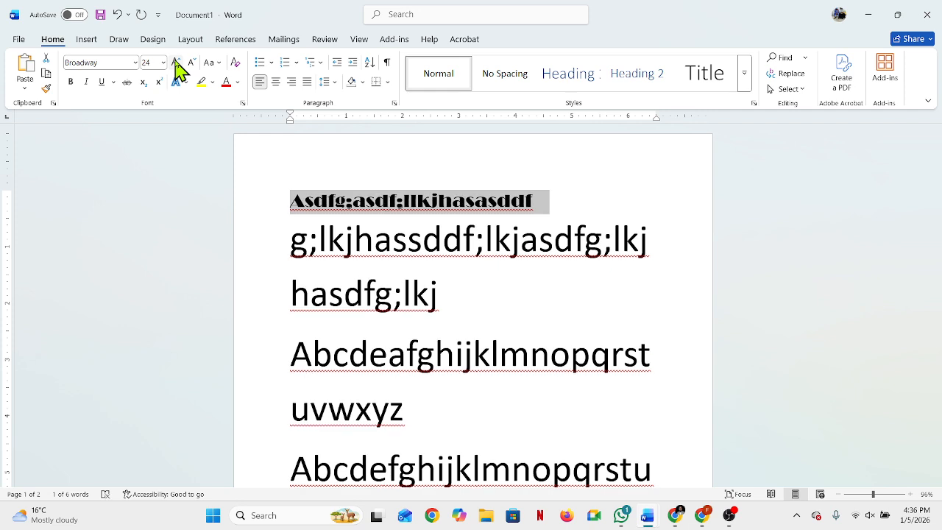
pyautogui.click(191, 65)
pyautogui.click(191, 65)
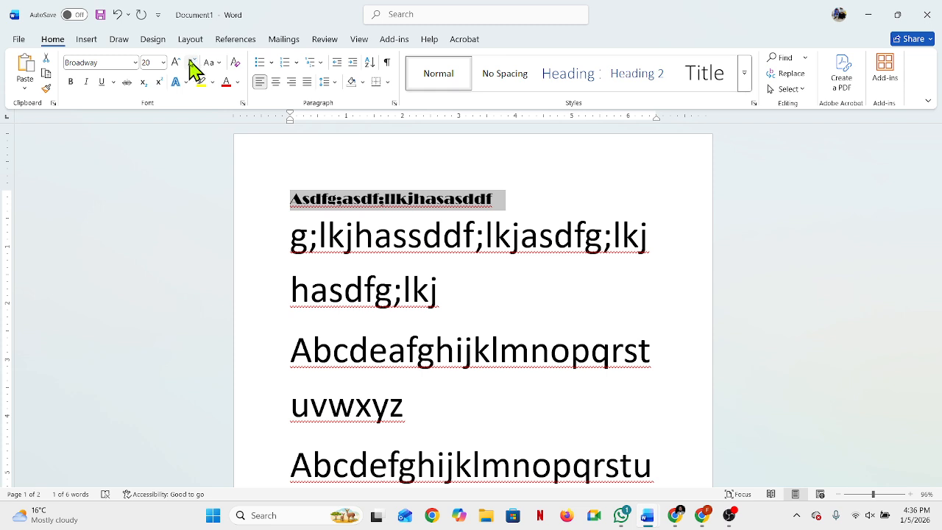
# Increase the Broadway line's font size gradually to 35
pyautogui.click(175, 65)
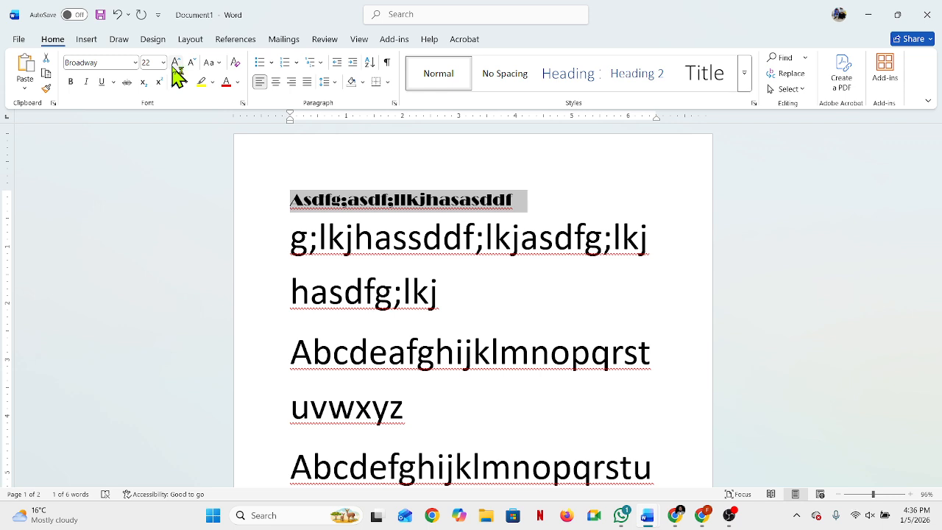
pyautogui.click(175, 65)
pyautogui.click(175, 64)
pyautogui.click(175, 65)
pyautogui.hotkey('ctrl', ']')
pyautogui.hotkey('ctrl', ']')
pyautogui.hotkey('ctrl', ']')
pyautogui.hotkey('ctrl', ']')
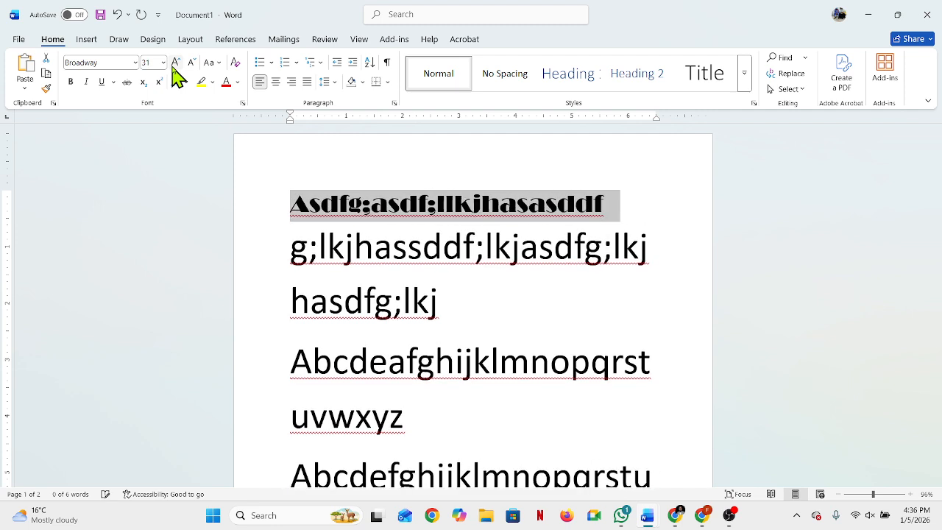
pyautogui.hotkey('ctrl', ']')
pyautogui.hotkey('ctrl', ']')
pyautogui.hotkey('ctrl', ']')
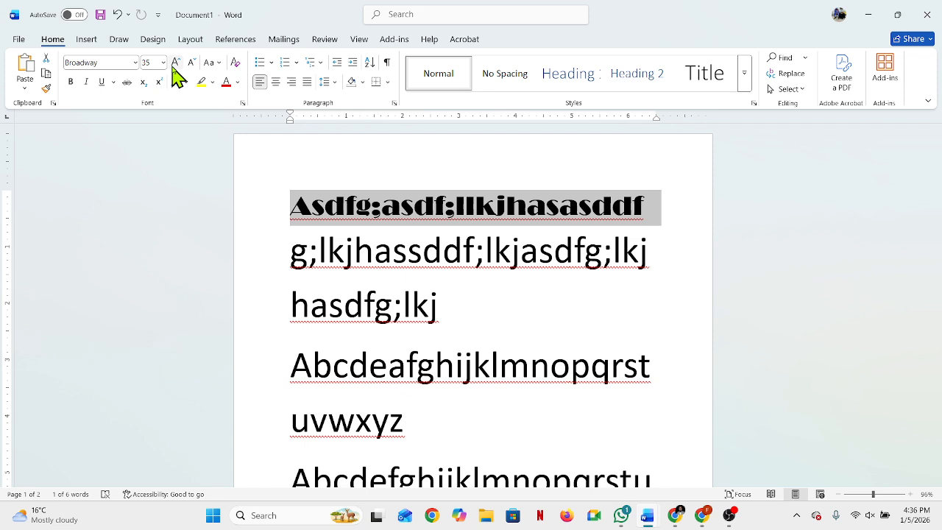
# Reduce the Broadway line's font size one point at a time to 30 and raise it to 34
pyautogui.hotkey('ctrl', '[')
pyautogui.hotkey('ctrl', '[')
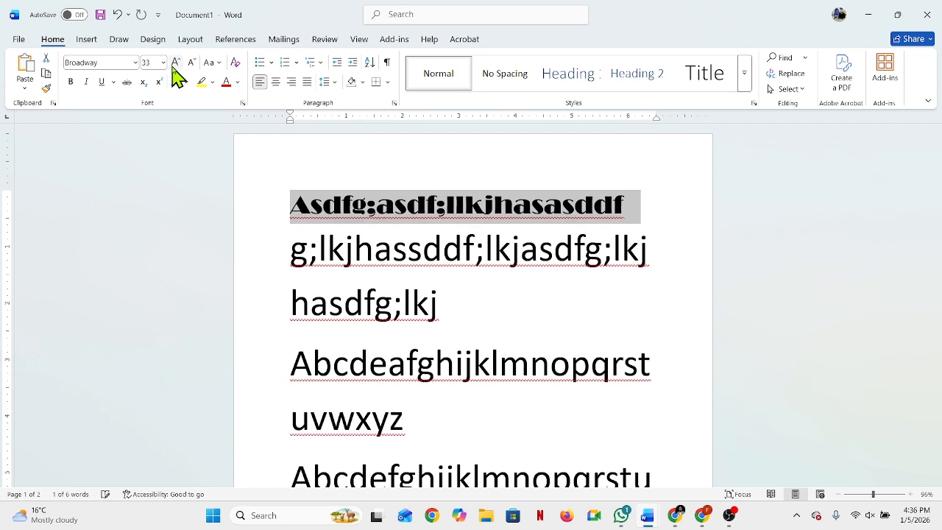
pyautogui.hotkey('ctrl', '[')
pyautogui.hotkey('ctrl', '[')
pyautogui.hotkey('ctrl', '[')
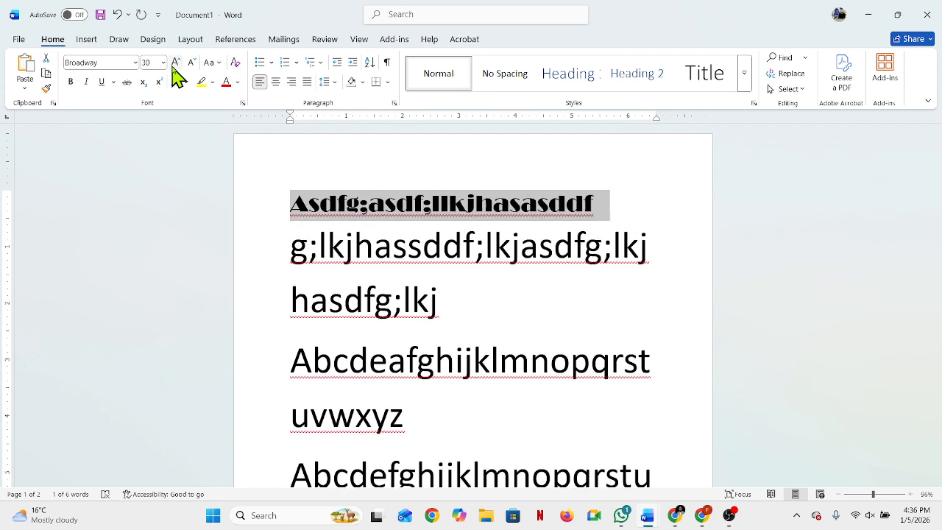
pyautogui.hotkey('ctrl', ']')
pyautogui.hotkey('ctrl', ']')
pyautogui.hotkey('ctrl', ']')
pyautogui.hotkey('ctrl', ']')
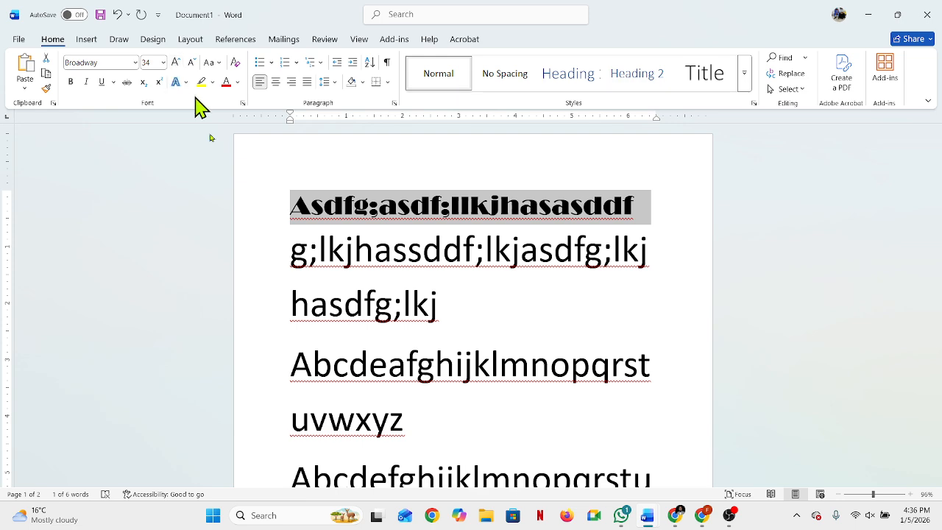
# Add two line breaks after the last alphabet text on page 2
pyautogui.scroll(-10, 475, 365)
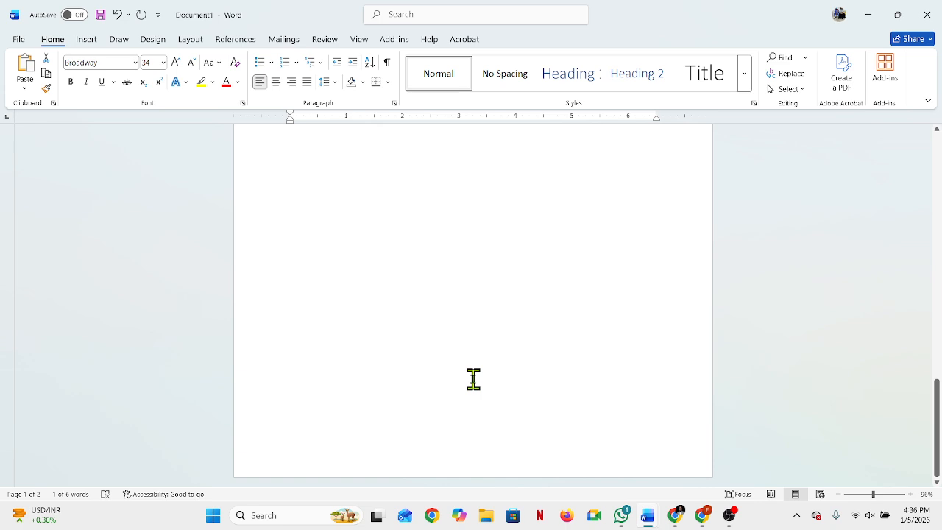
pyautogui.scroll(5, 473, 377)
pyautogui.click(474, 371)
pyautogui.press('Return')
pyautogui.press('Return')
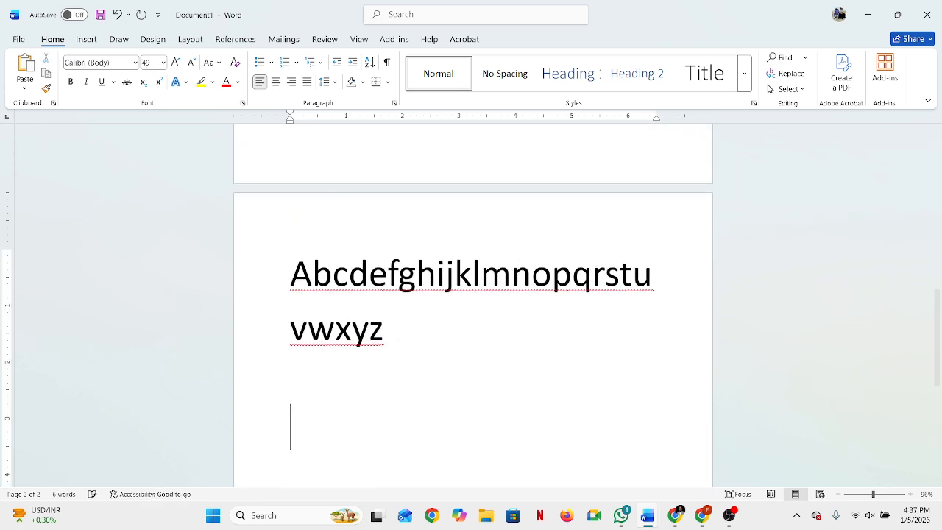
pyautogui.write('A,,')
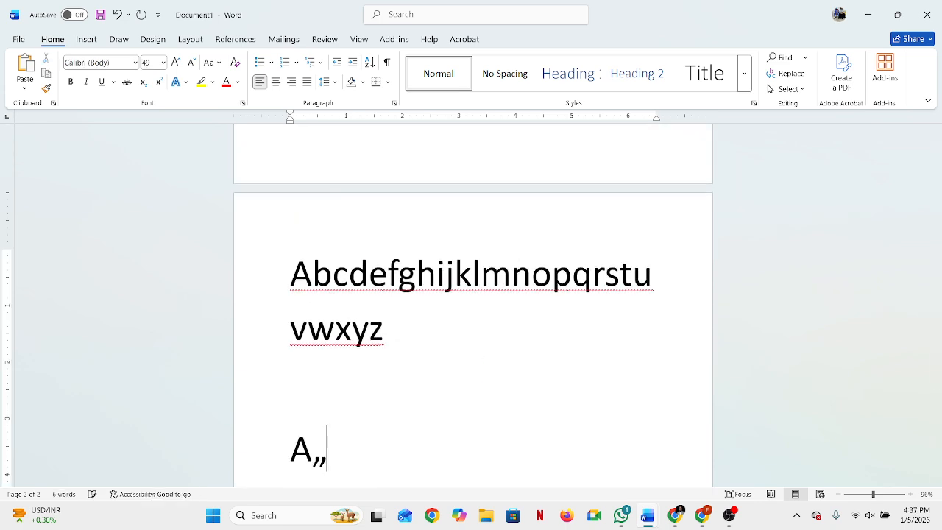
pyautogui.press('BackSpace')
pyautogui.press('BackSpace')
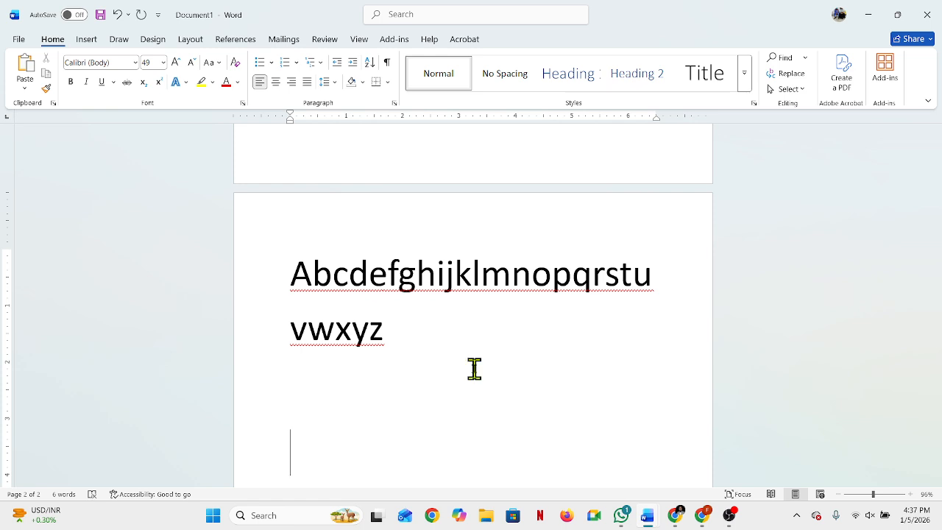
pyautogui.write('A')
pyautogui.press('BackSpace')
pyautogui.write('FA')
pyautogui.press('BackSpace')
pyautogui.write('arei')
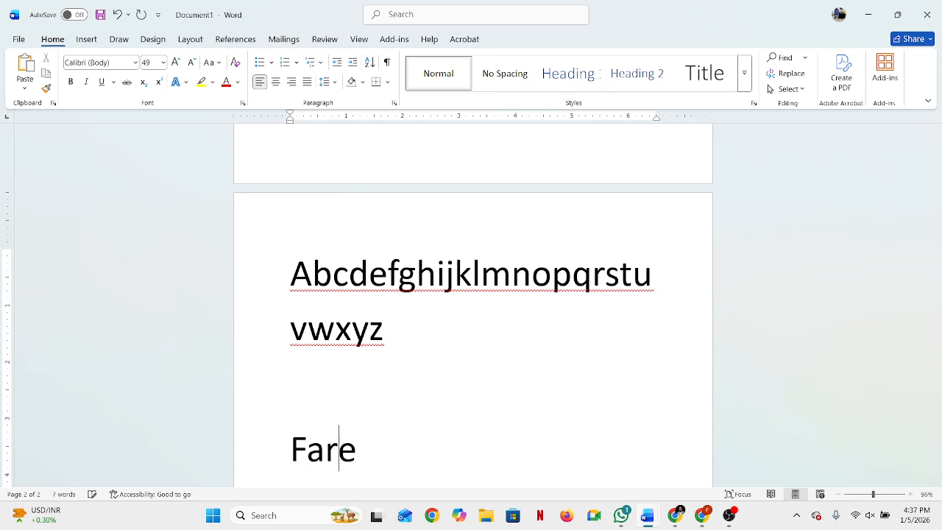
pyautogui.press('BackSpace')
pyautogui.press('BackSpace')
pyautogui.write('idp')
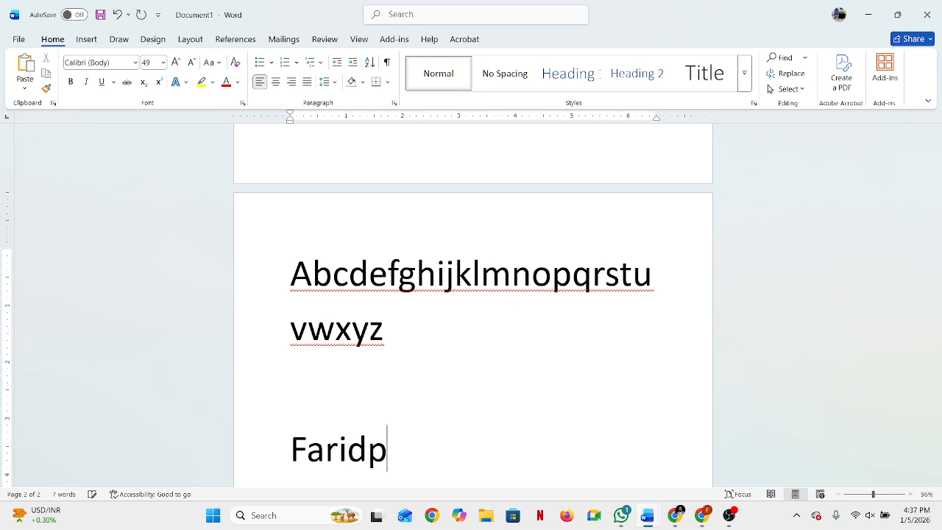
pyautogui.write('ur Skill De')
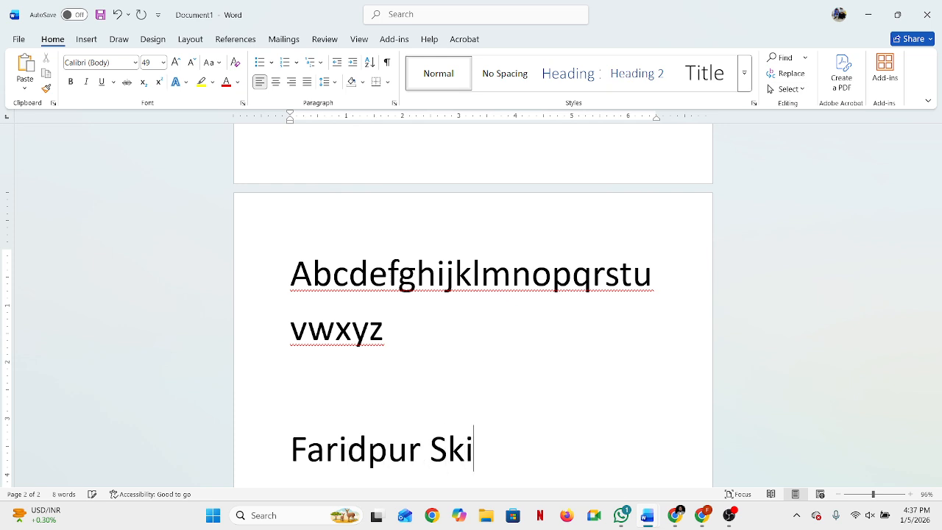
pyautogui.press('BackSpace')
pyautogui.press('BackSpace')
pyautogui.press('BackSpace')
pyautogui.press('BackSpace')
pyautogui.press('BackSpace')
pyautogui.press('BackSpace')
pyautogui.press('BackSpace')
pyautogui.press('BackSpace')
pyautogui.press('BackSpace')
pyautogui.press('BackSpace')
pyautogui.press('BackSpace')
pyautogui.press('BackSpace')
pyautogui.press('BackSpace')
pyautogui.press('BackSpace')
pyautogui.press('BackSpace')
pyautogui.press('BackSpace')
pyautogui.press('BackSpace')
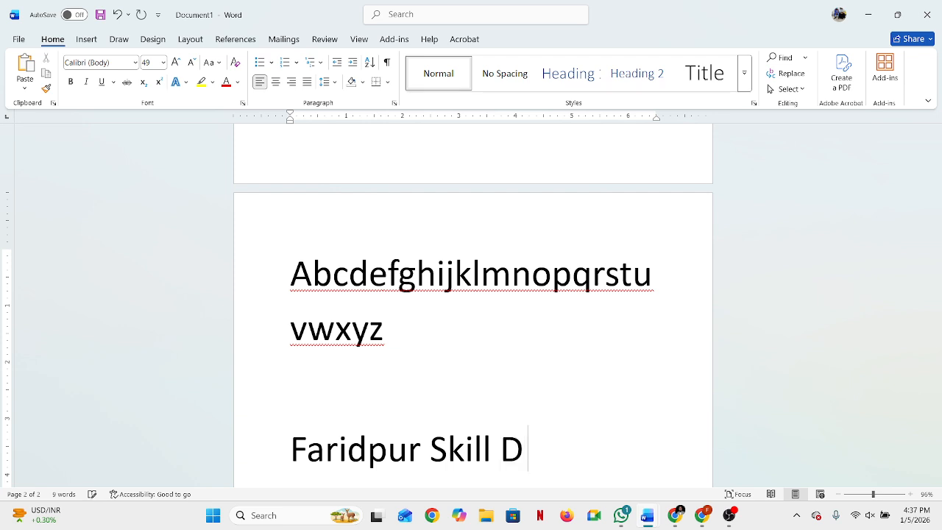
# Write the line "faridpur skill development and technogy Ltd" below the last alphabet text on page 2
pyautogui.write('fa')
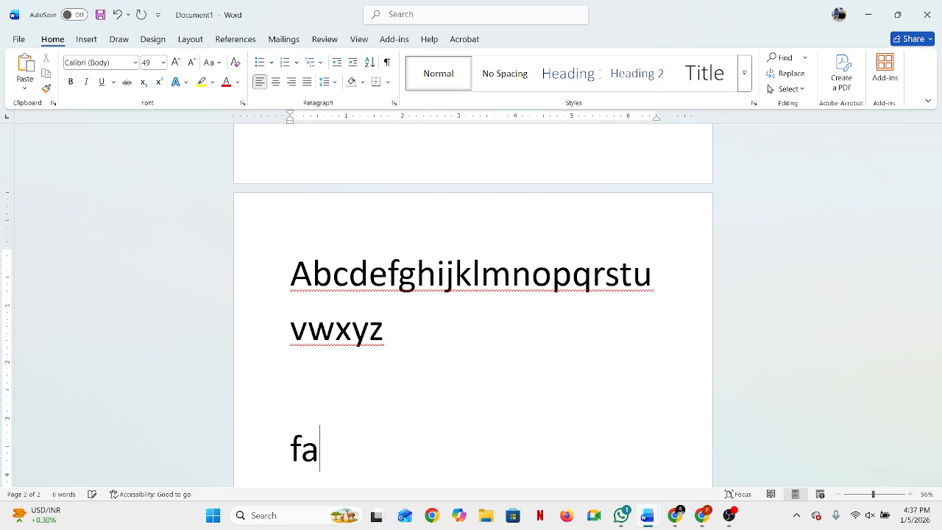
pyautogui.write('ridpur si')
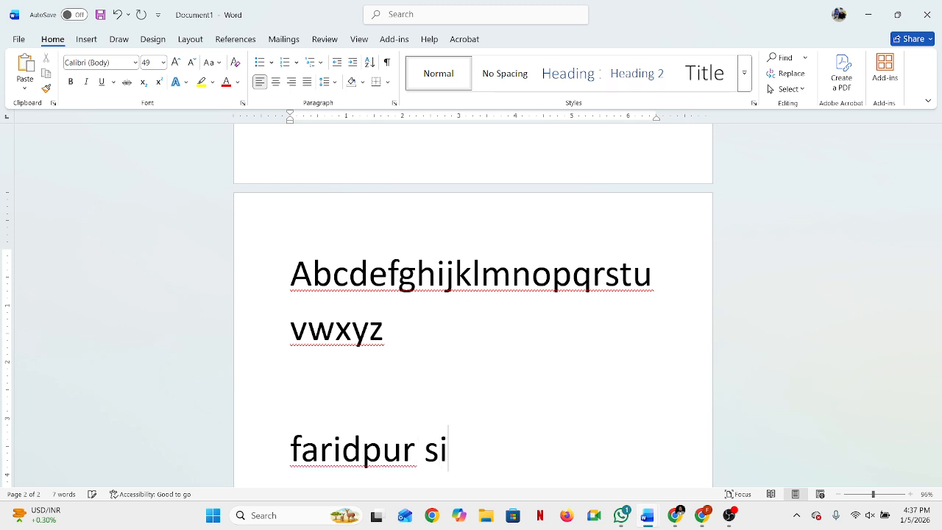
pyautogui.press('BackSpace')
pyautogui.write('kill')
pyautogui.write('deve')
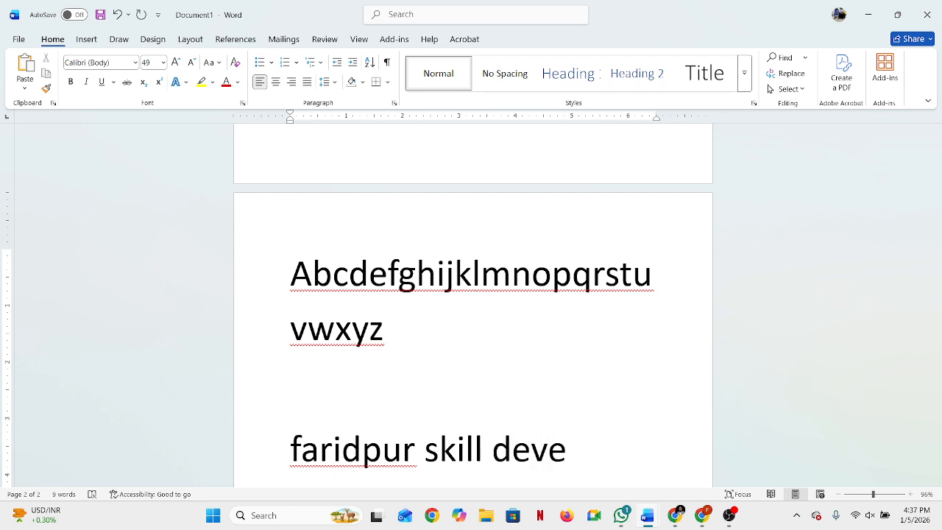
pyautogui.write('lopm')
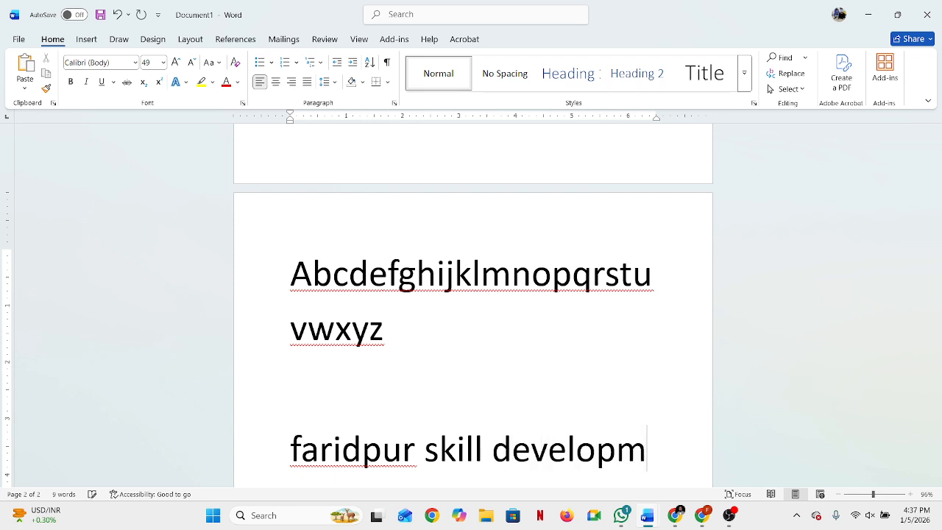
pyautogui.write('en')
pyautogui.press('BackSpace')
pyautogui.write('ent ')
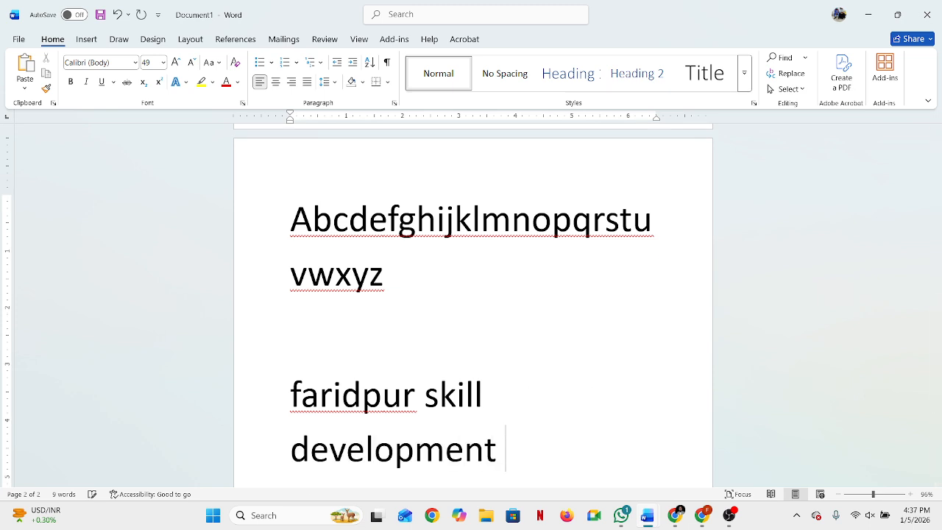
pyautogui.write('and tec')
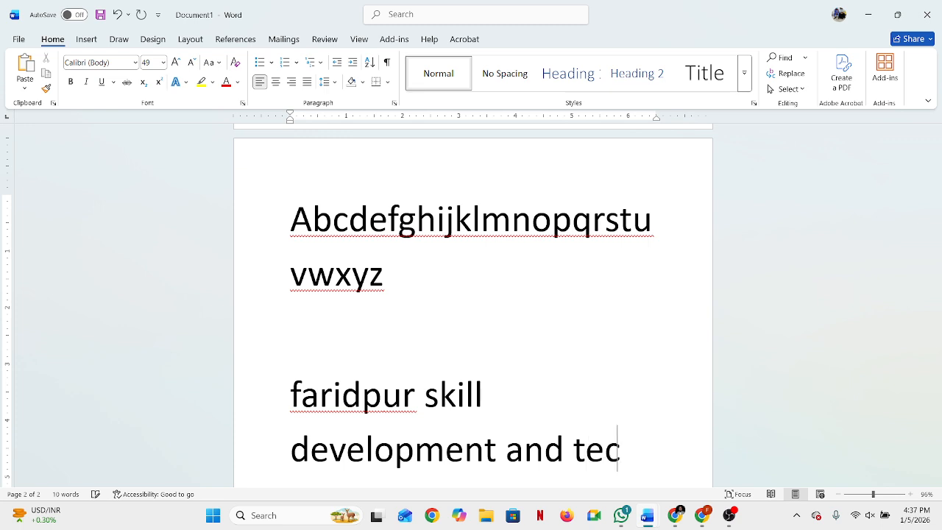
pyautogui.write('hnoh')
pyautogui.press('BackSpace')
pyautogui.write('gy Ltd')
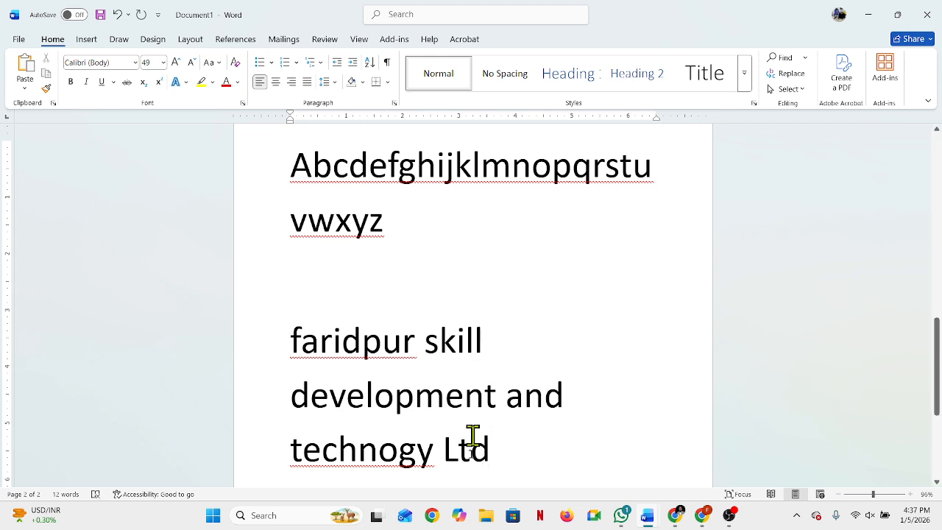
# Correct the misspelled word "technogy" to "technology" in the new line
pyautogui.rightClick(379, 452)
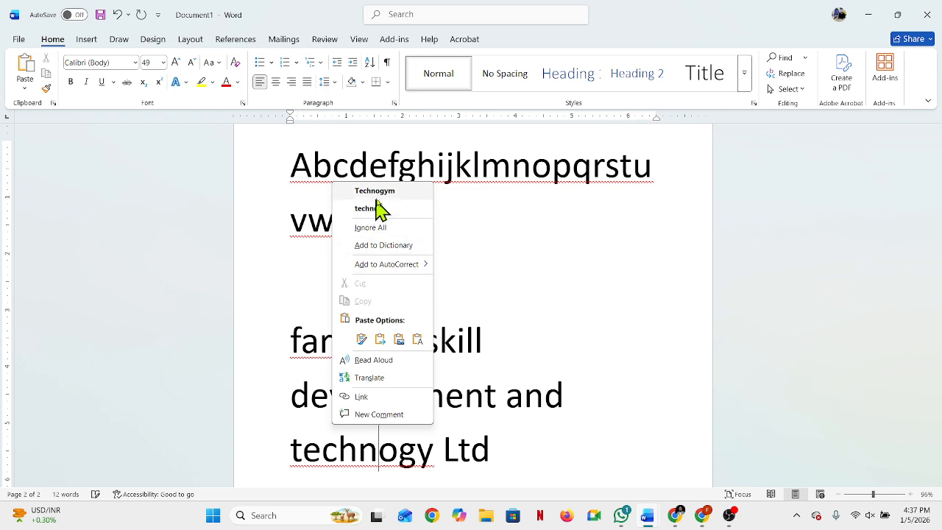
pyautogui.click(381, 455)
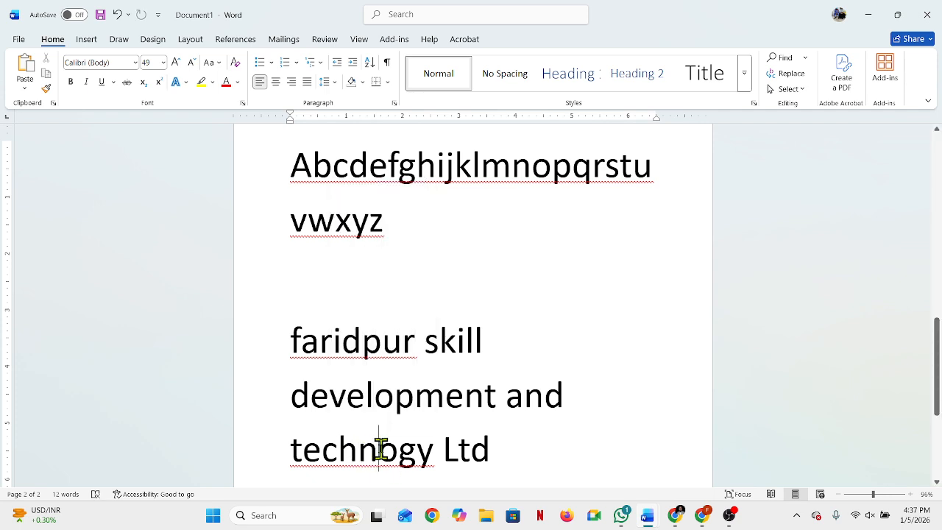
pyautogui.click(398, 451)
pyautogui.write('lo')
pyautogui.click(535, 451)
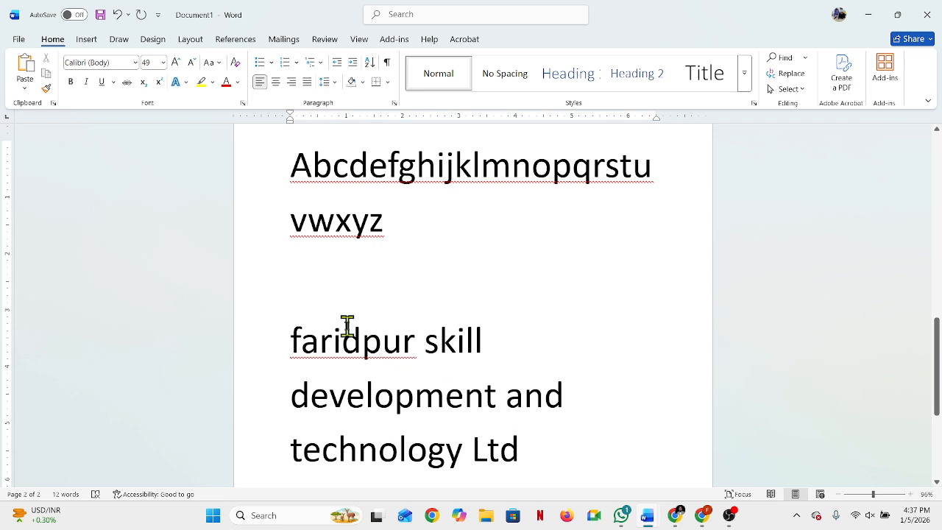
# Select the whole "faridpur skill development and technology Ltd" line and change its case to lowercase
pyautogui.scroll(-2, 343, 326)
pyautogui.scroll(1, 330, 322)
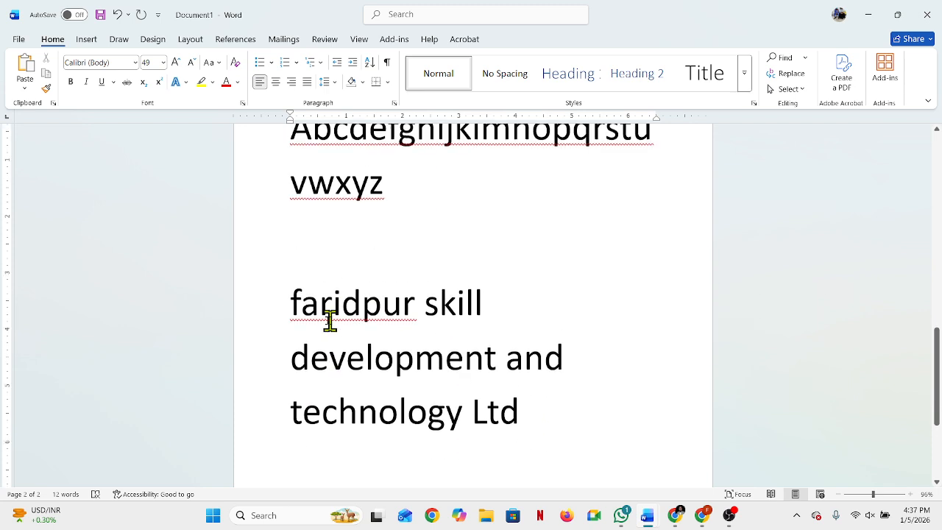
pyautogui.moveTo(288, 303); pyautogui.dragTo(500, 427)
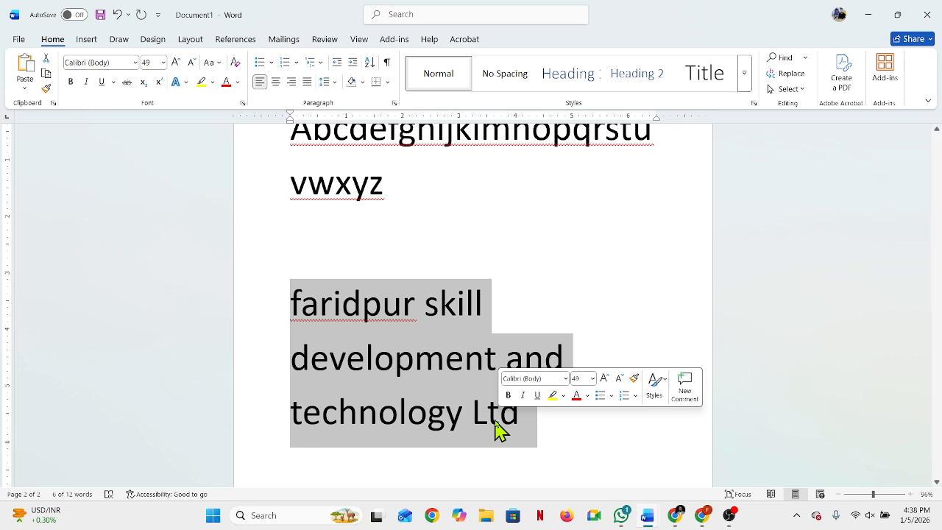
pyautogui.click(218, 63)
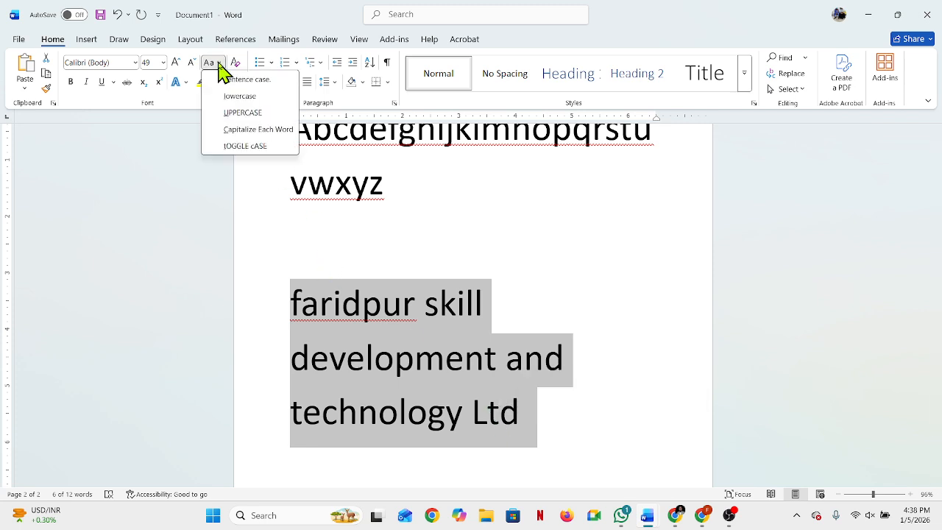
pyautogui.click(372, 380)
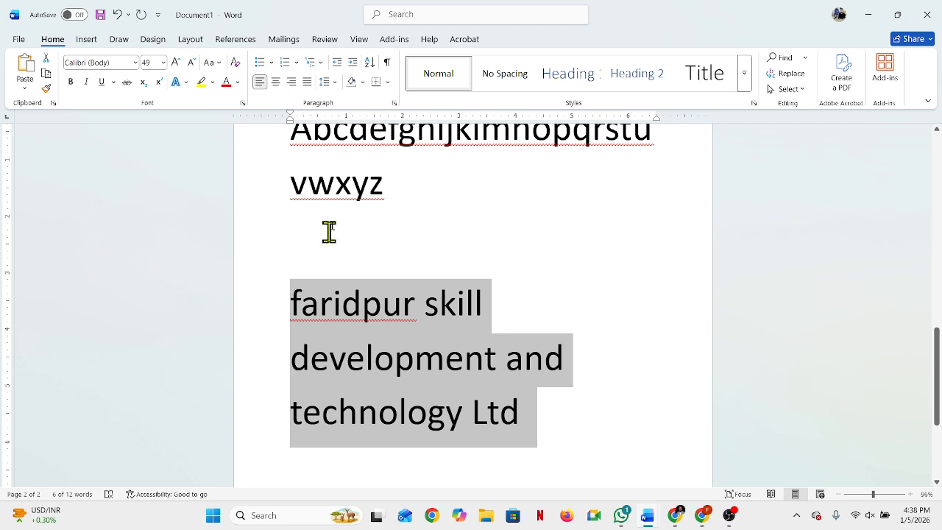
pyautogui.click(220, 64)
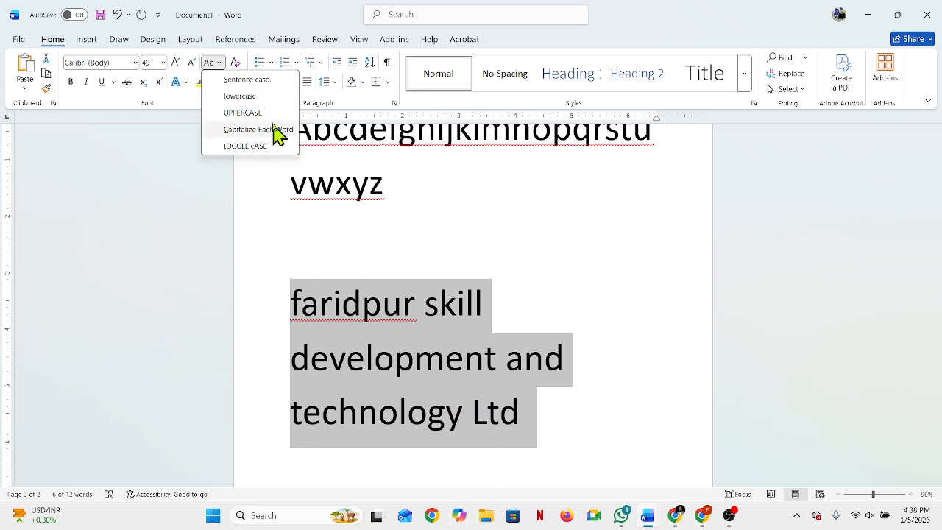
pyautogui.click(259, 97)
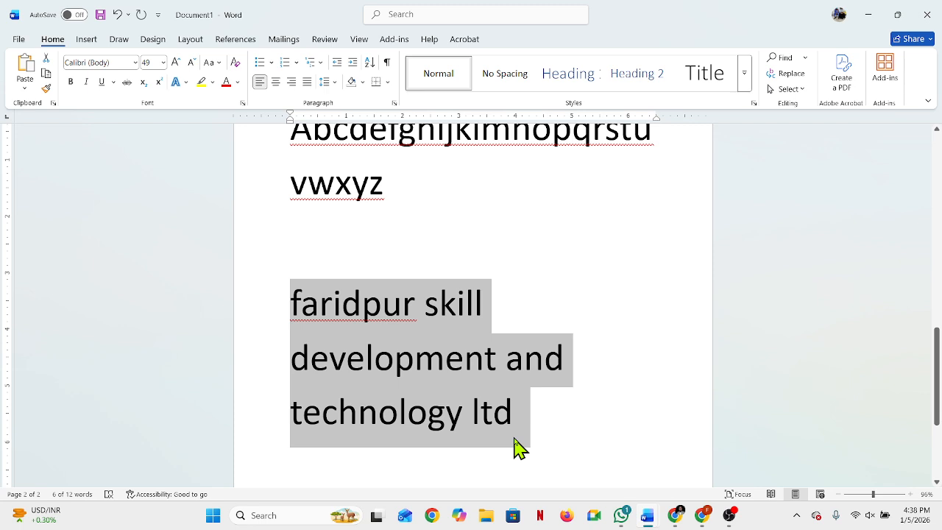
# Change the selected Faridpur line to UPPERCASE, and from there to Capitalize Each Word
pyautogui.click(220, 63)
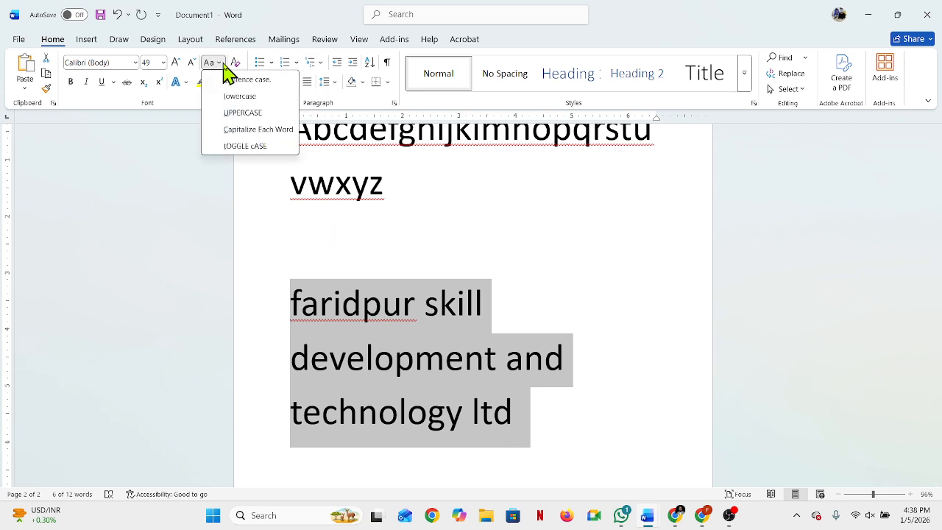
pyautogui.click(243, 114)
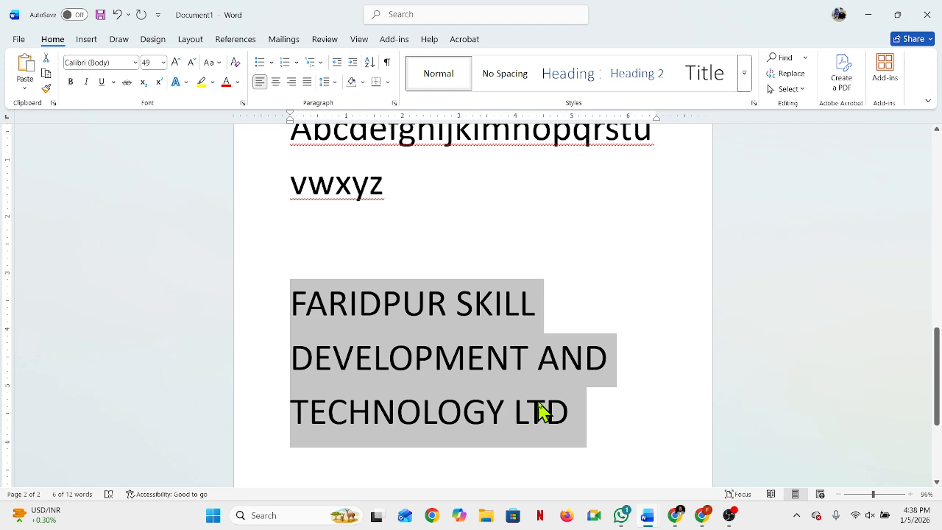
pyautogui.click(213, 64)
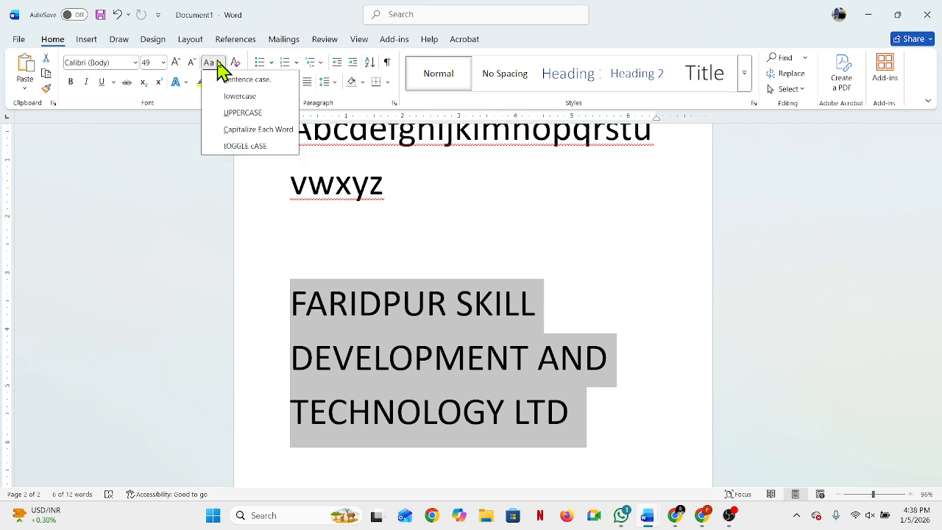
pyautogui.click(249, 129)
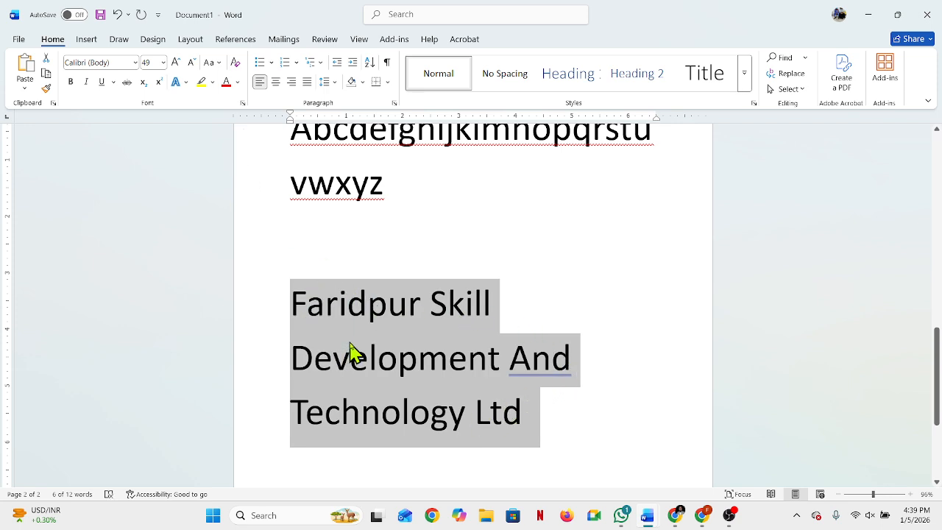
# Apply tOGGLE cASE to the Faridpur line, convert it to Sentence case, and clear the selection
pyautogui.click(214, 64)
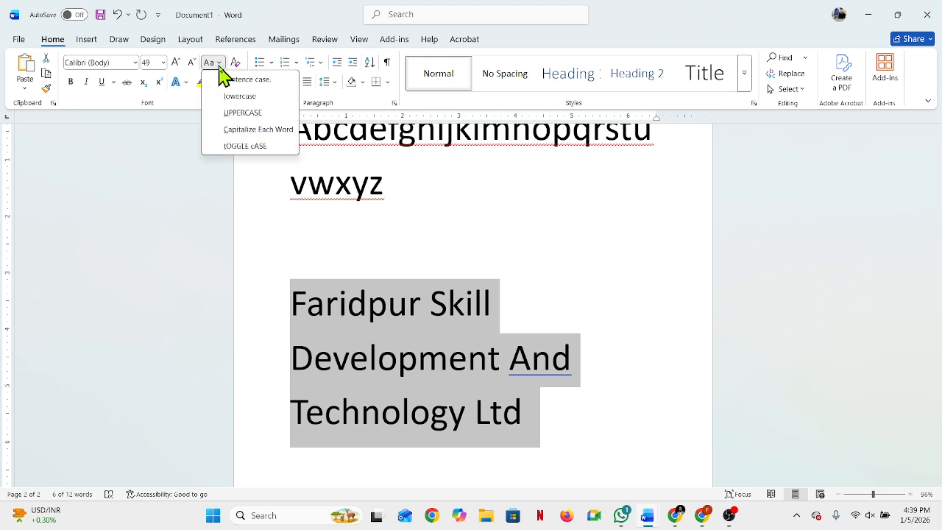
pyautogui.click(251, 146)
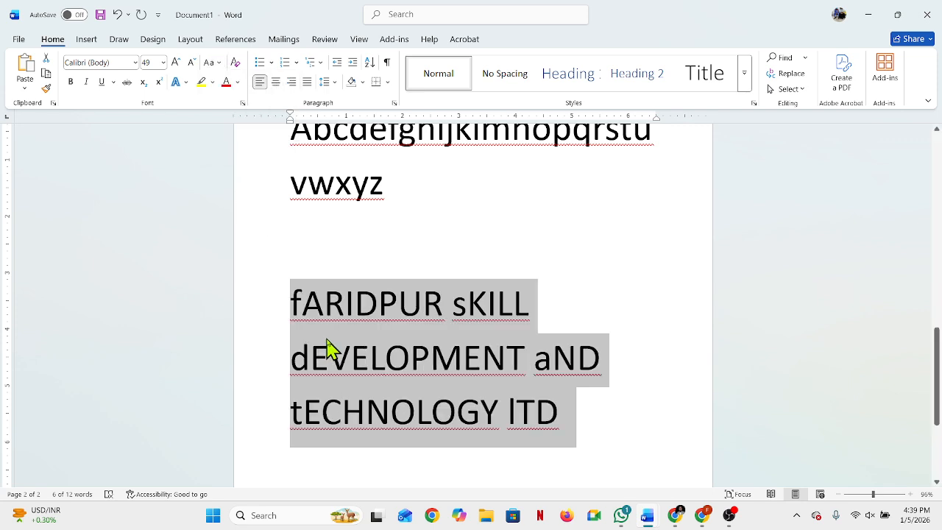
pyautogui.click(218, 63)
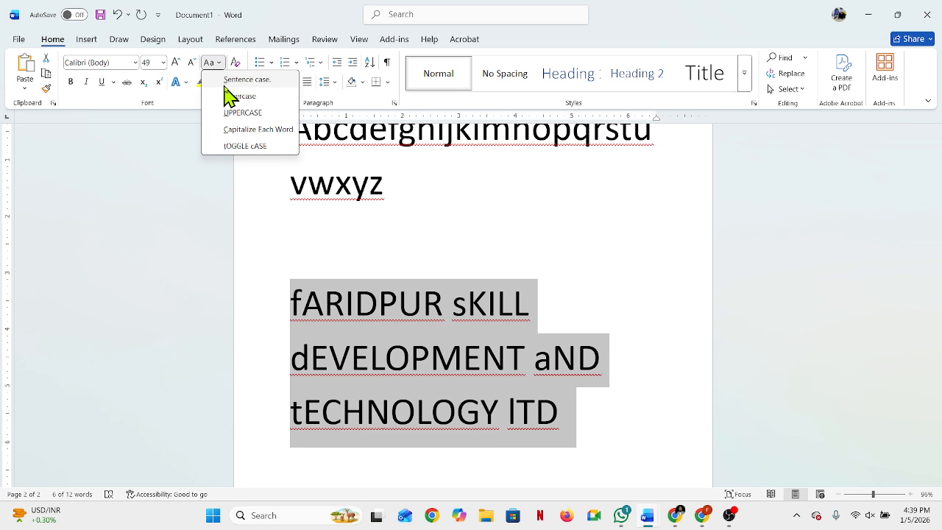
pyautogui.click(237, 80)
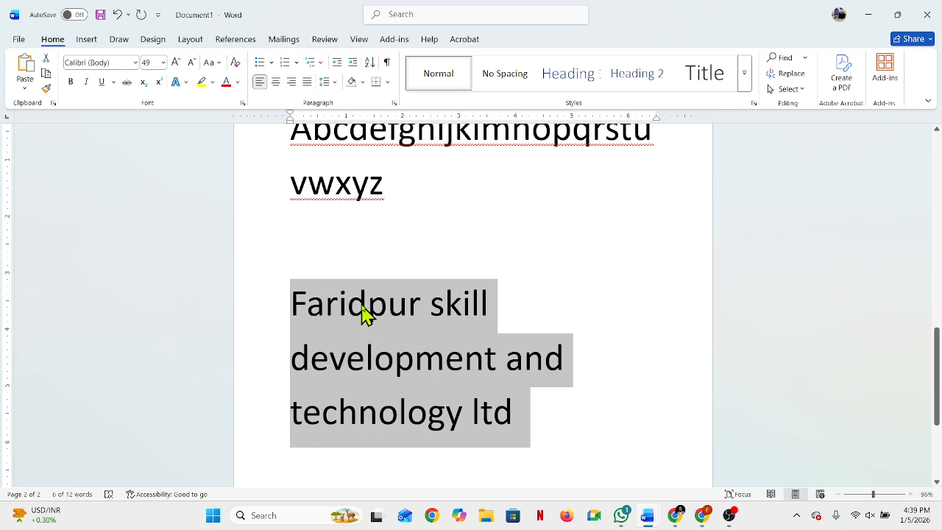
pyautogui.click(367, 349)
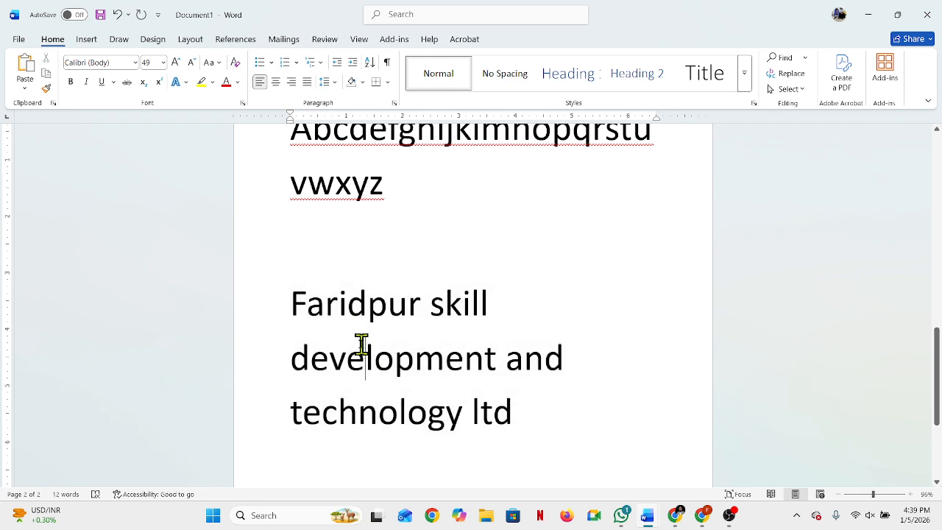
# Select the entire Faridpur line, make it bold, remove the bold, and apply bold again
pyautogui.moveTo(292, 296); pyautogui.dragTo(523, 425)
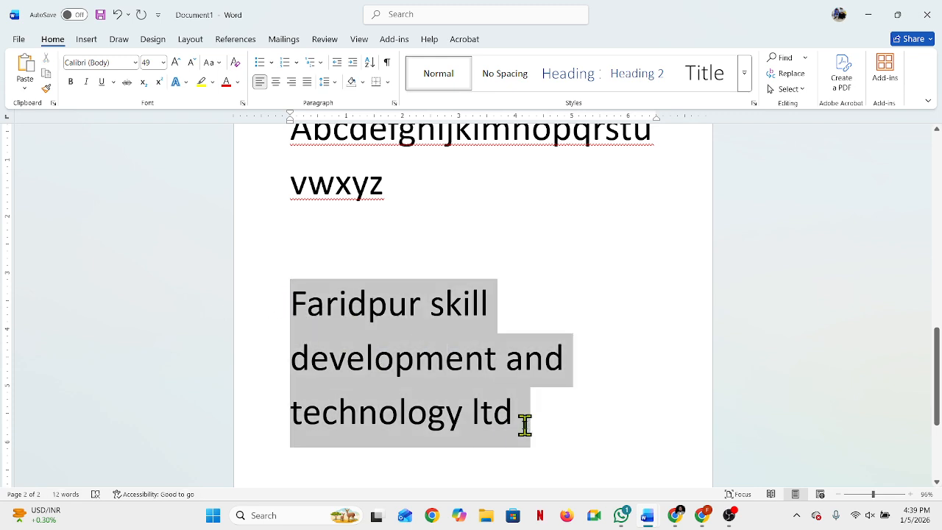
pyautogui.click(441, 378)
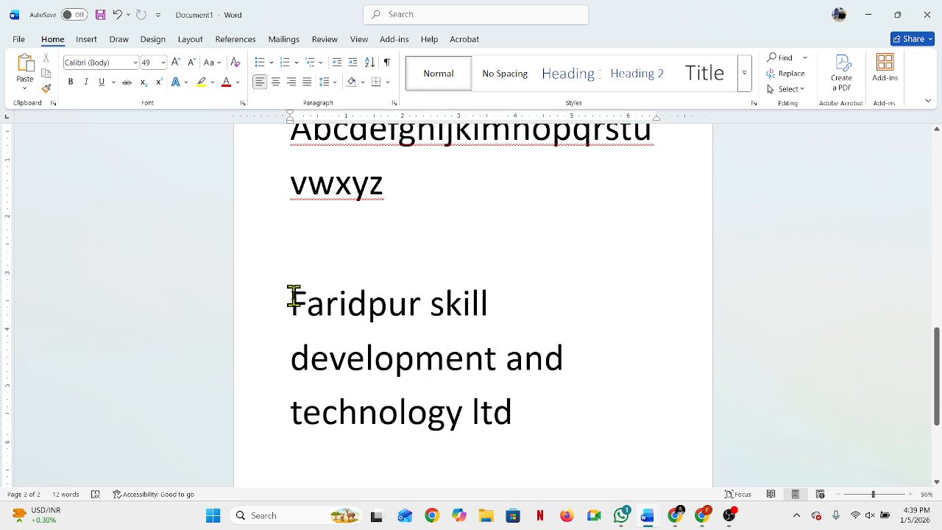
pyautogui.moveTo(291, 295); pyautogui.dragTo(563, 404)
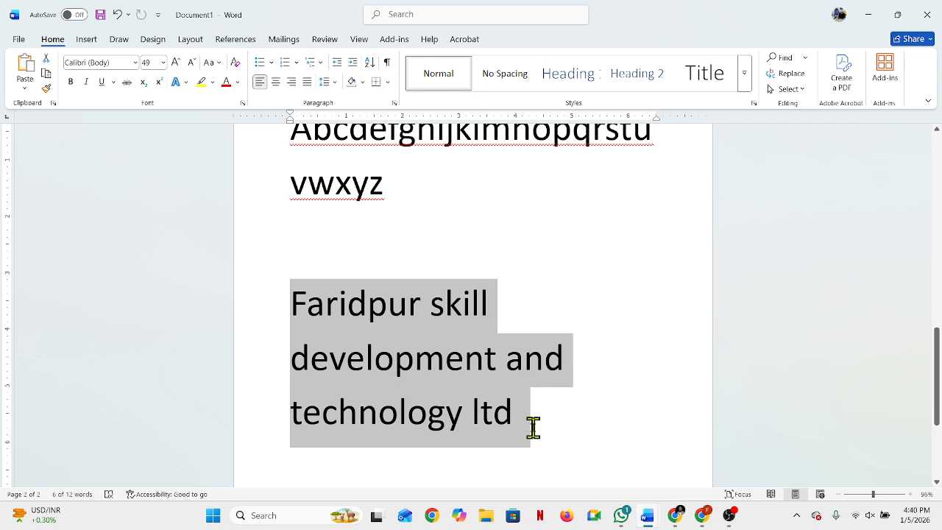
pyautogui.hotkey('ctrl', 'b')
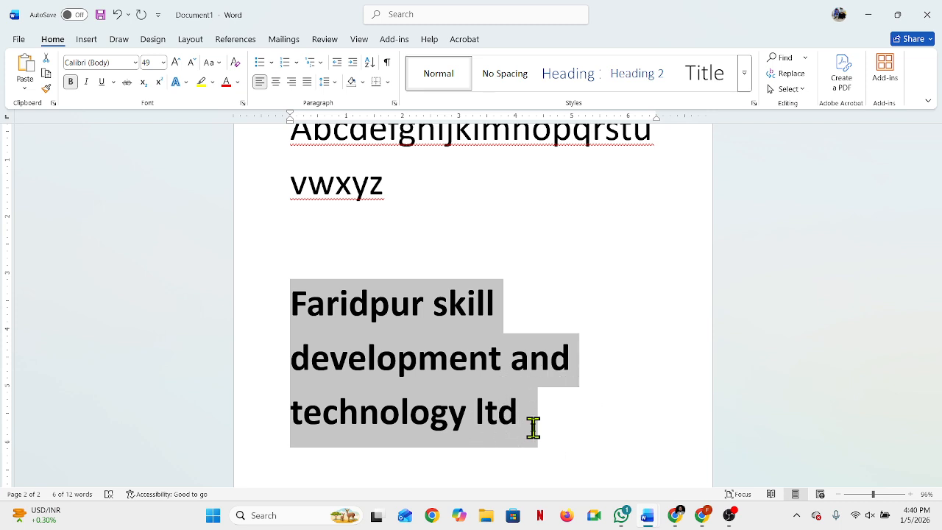
pyautogui.click(70, 83)
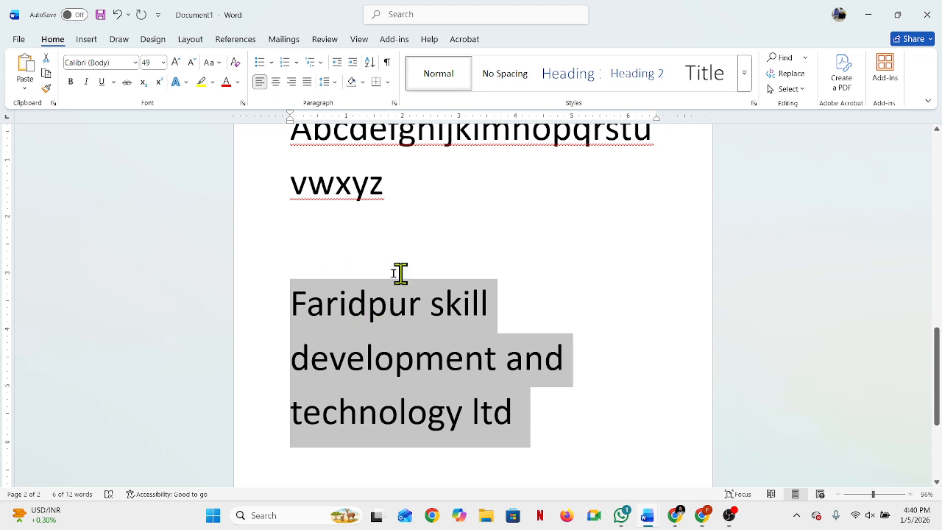
pyautogui.hotkey('ctrl', 'b')
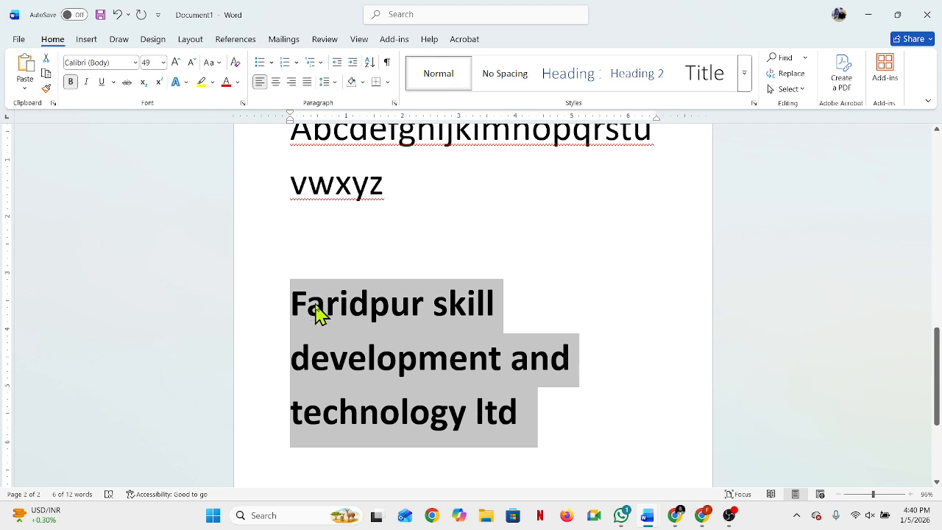
# Shrink the bold Faridpur line one point at a time to size 24, and switch italic on and off
pyautogui.hotkey('ctrl', '[')
pyautogui.hotkey('ctrl', '[')
pyautogui.hotkey('ctrl', '[')
pyautogui.hotkey('ctrl', '[')
pyautogui.hotkey('ctrl', '[')
pyautogui.hotkey('ctrl', '[')
pyautogui.hotkey('ctrl', '[')
pyautogui.hotkey('ctrl', '[')
pyautogui.hotkey('ctrl', '[')
pyautogui.hotkey('ctrl', '[')
pyautogui.hotkey('ctrl', '[')
pyautogui.hotkey('ctrl', '[')
pyautogui.hotkey('ctrl', '[')
pyautogui.hotkey('ctrl', '[')
pyautogui.hotkey('ctrl', '[')
pyautogui.hotkey('ctrl', '[')
pyautogui.hotkey('ctrl', '[')
pyautogui.hotkey('ctrl', '[')
pyautogui.hotkey('ctrl', '[')
pyautogui.hotkey('ctrl', '[')
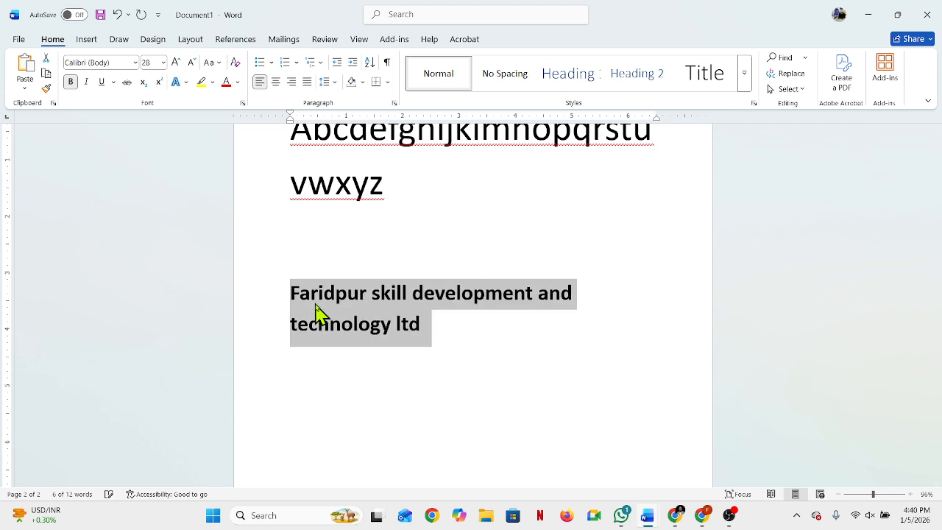
pyautogui.hotkey('ctrl', '[')
pyautogui.hotkey('ctrl', '[')
pyautogui.hotkey('ctrl', '[')
pyautogui.hotkey('ctrl', '[')
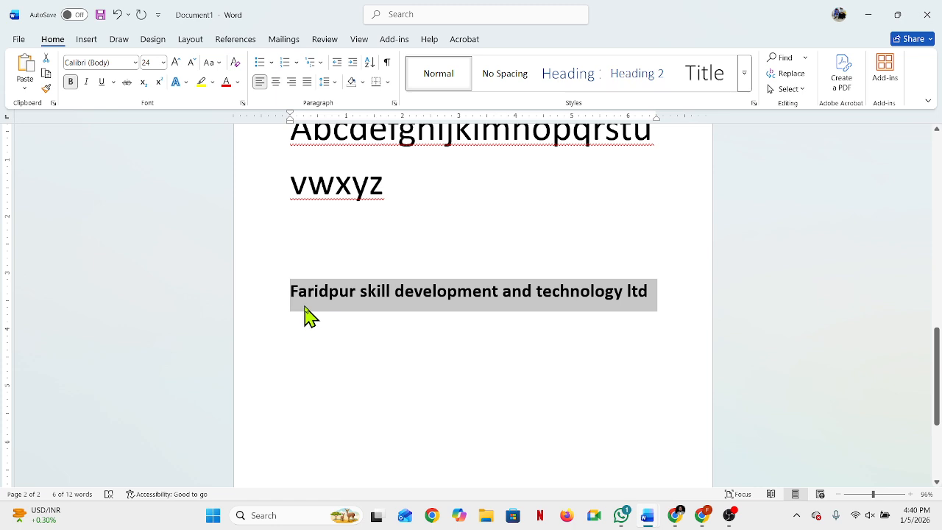
pyautogui.click(87, 83)
pyautogui.click(87, 84)
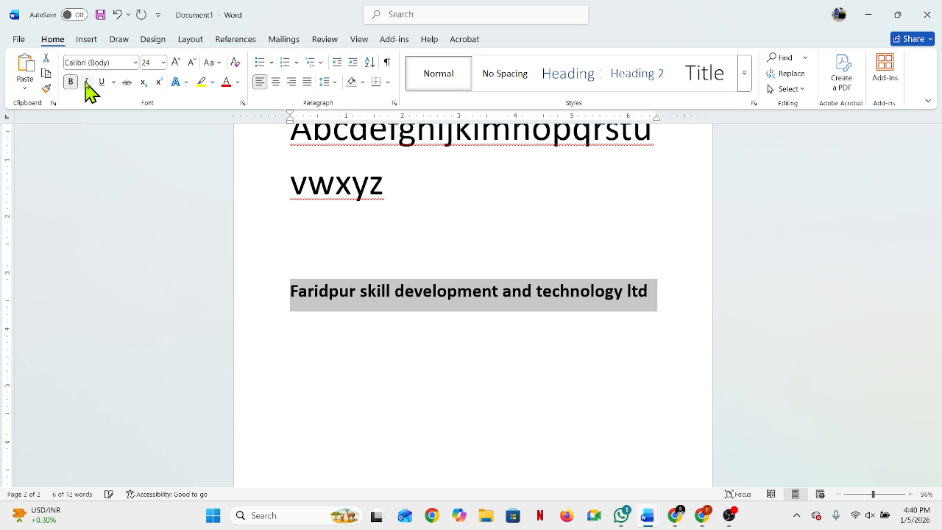
# Enlarge the bold Faridpur line one point at a time to font size 54
pyautogui.hotkey('ctrl', ']')
pyautogui.hotkey('ctrl', ']')
pyautogui.hotkey('ctrl', ']')
pyautogui.hotkey('ctrl', ']')
pyautogui.hotkey('ctrl', ']')
pyautogui.hotkey('ctrl', ']')
pyautogui.hotkey('ctrl', ']')
pyautogui.hotkey('ctrl', ']')
pyautogui.hotkey('ctrl', ']')
pyautogui.hotkey('ctrl', ']')
pyautogui.hotkey('ctrl', ']')
pyautogui.hotkey('ctrl', ']')
pyautogui.hotkey('ctrl', ']')
pyautogui.hotkey('ctrl', ']')
pyautogui.hotkey('ctrl', ']')
pyautogui.hotkey('ctrl', ']')
pyautogui.hotkey('ctrl', ']')
pyautogui.hotkey('ctrl', ']')
pyautogui.hotkey('ctrl', ']')
pyautogui.hotkey('ctrl', ']')
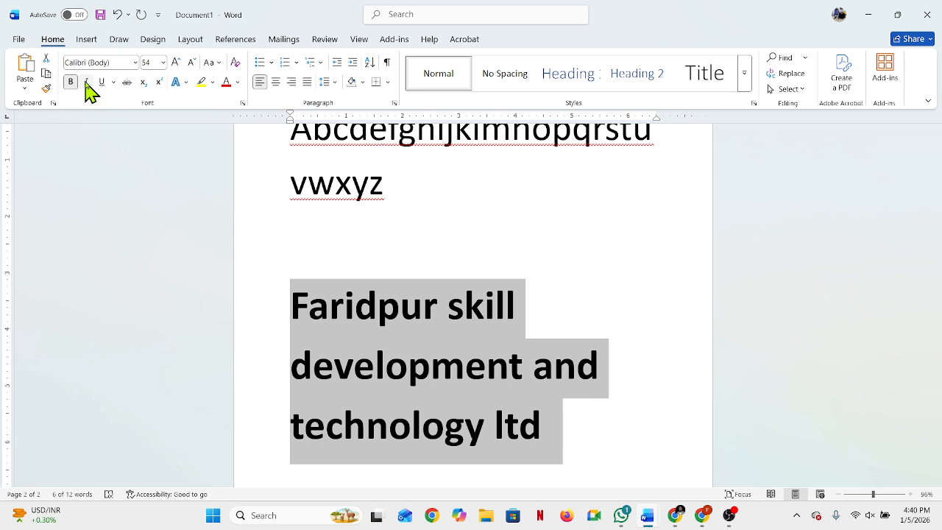
# Switch italic on and off for the Faridpur line, reapply italic, and add a single underline
pyautogui.click(87, 83)
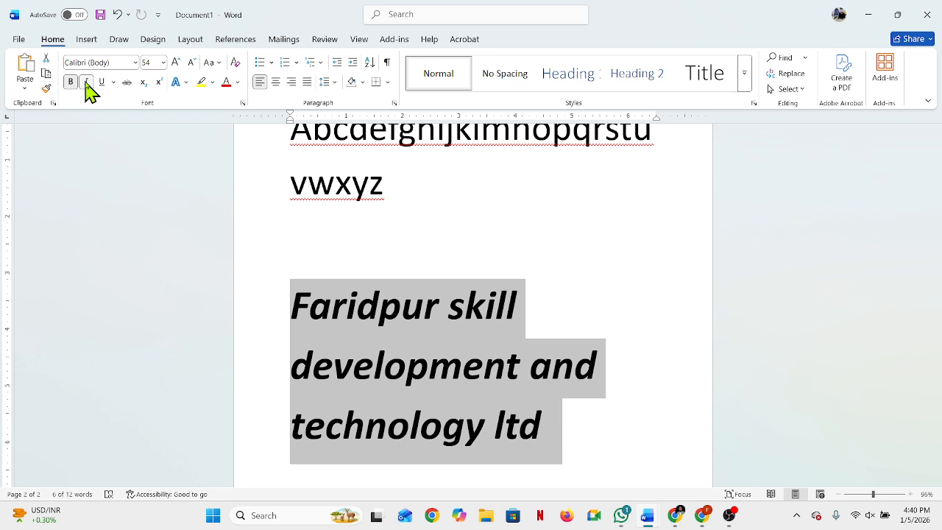
pyautogui.click(87, 83)
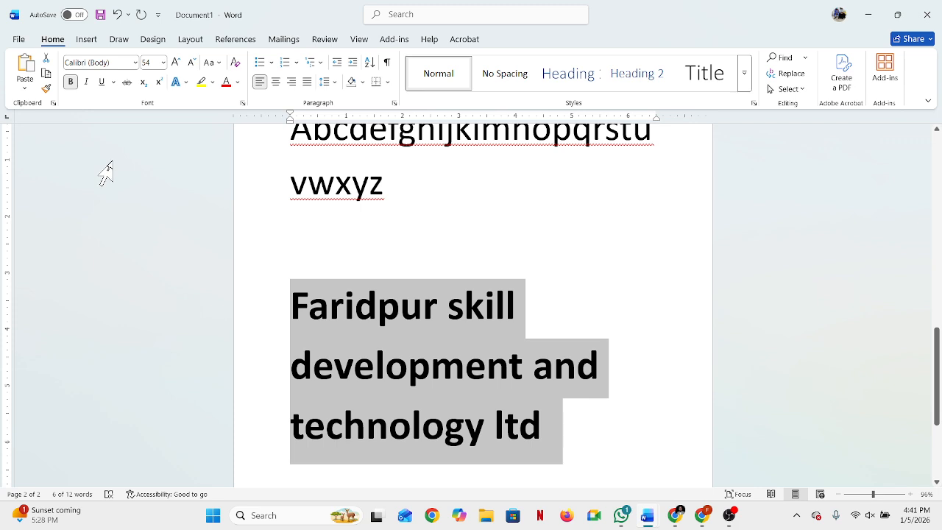
pyautogui.hotkey('ctrl', 'i')
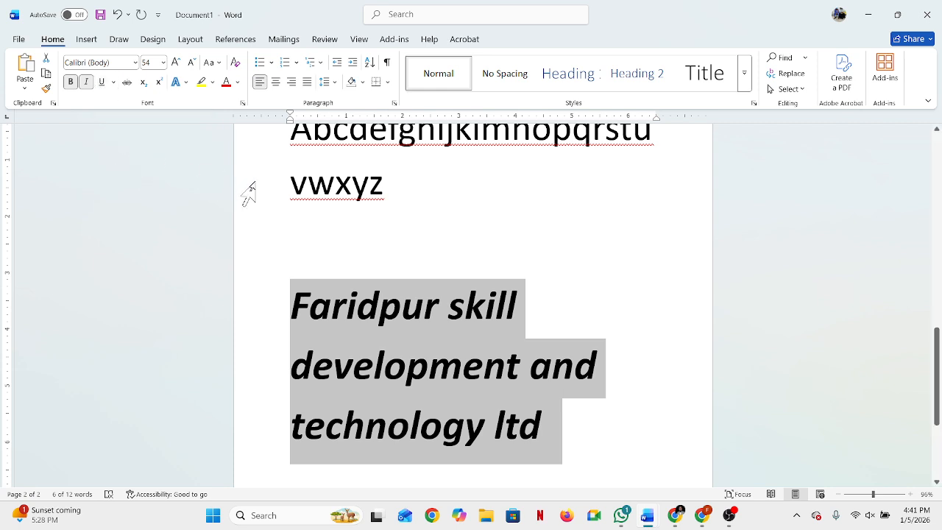
pyautogui.hotkey('ctrl', 'u')
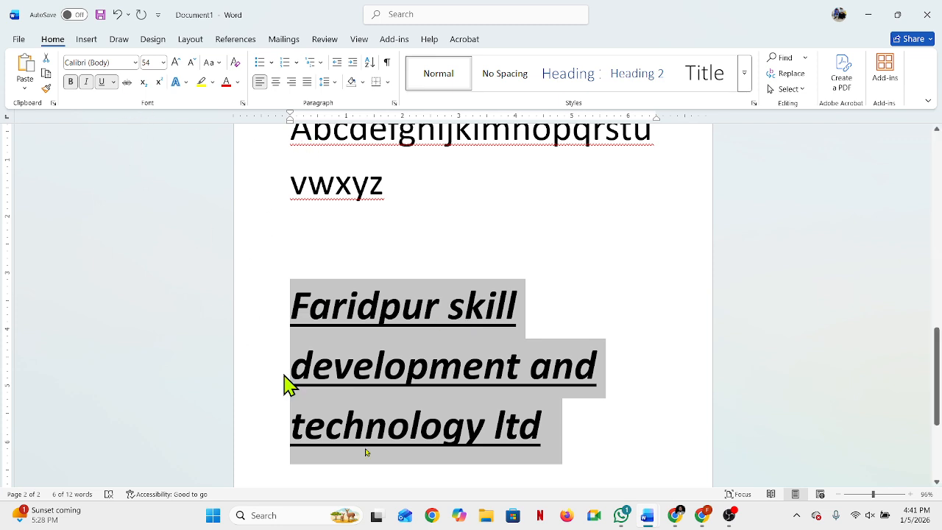
# Change the Faridpur line's underline to a double line, colour the underline red, and clear the selection
pyautogui.click(114, 82)
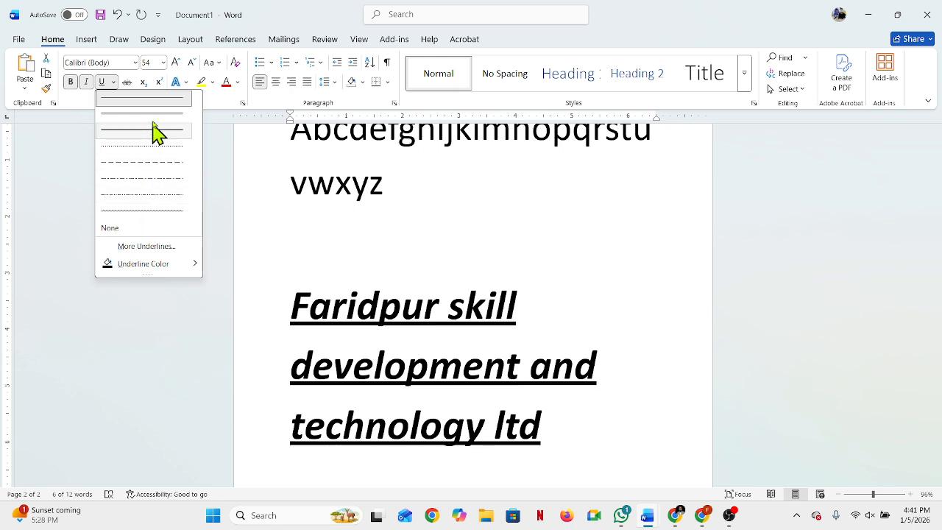
pyautogui.click(155, 130)
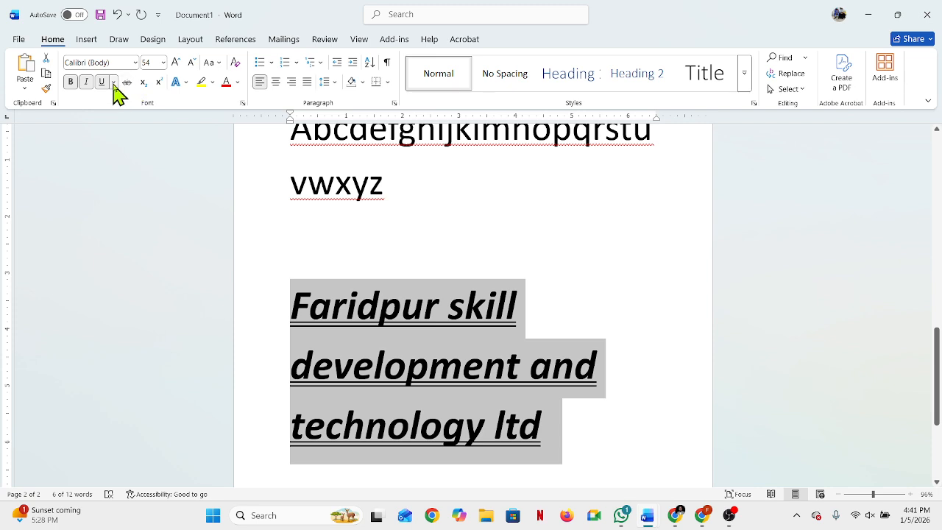
pyautogui.click(114, 83)
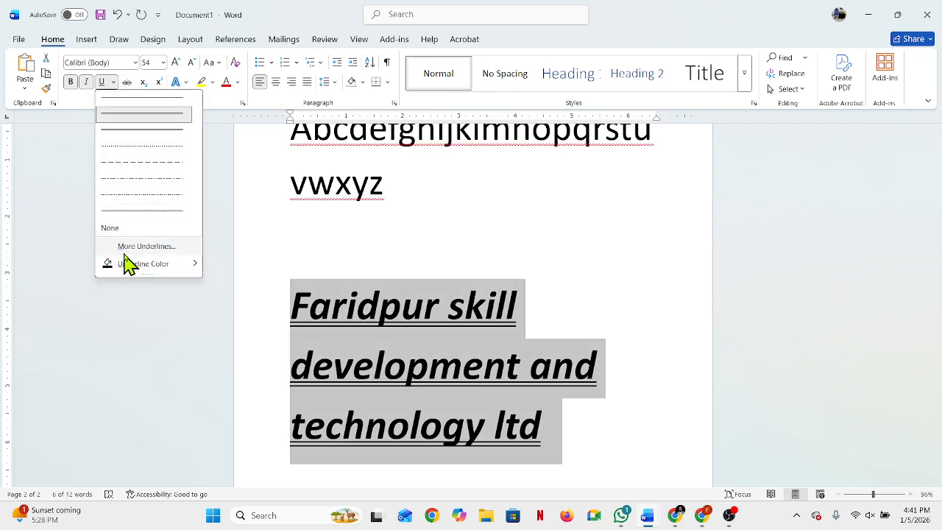
pyautogui.moveTo(103, 264)
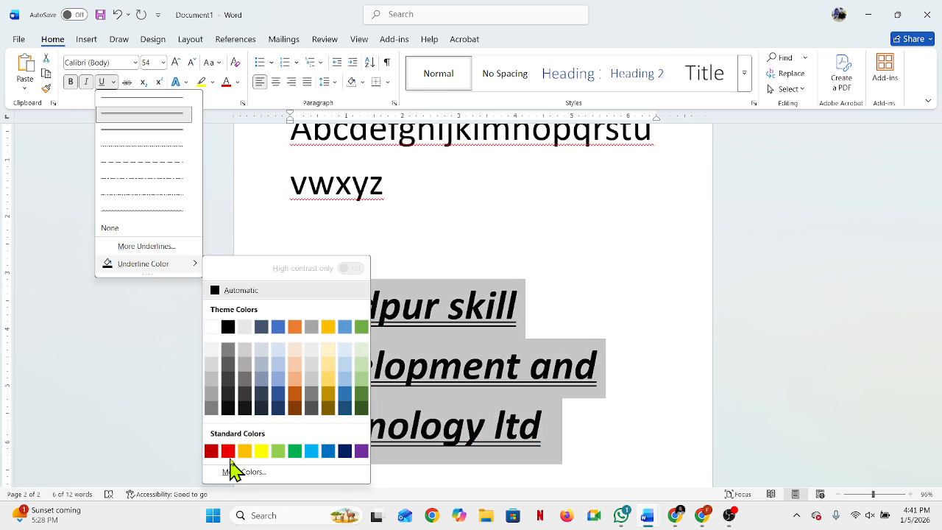
pyautogui.click(228, 451)
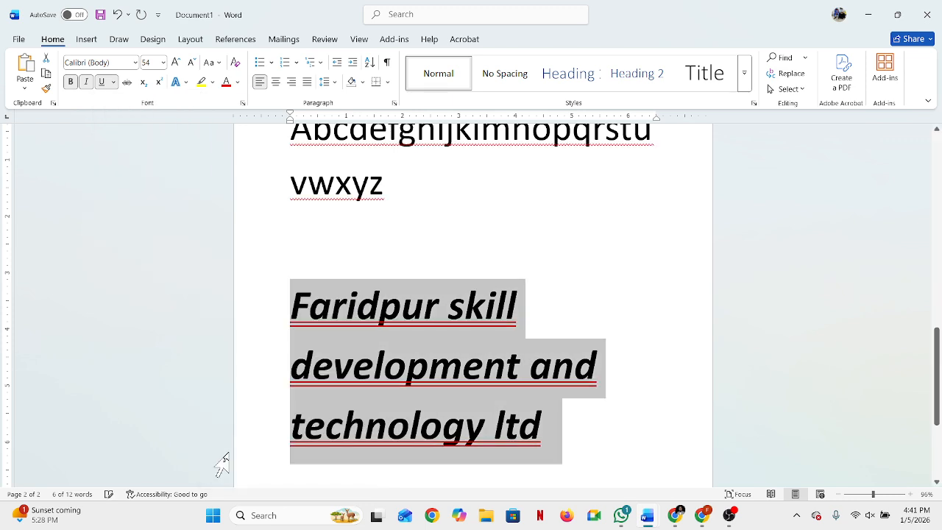
pyautogui.click(466, 334)
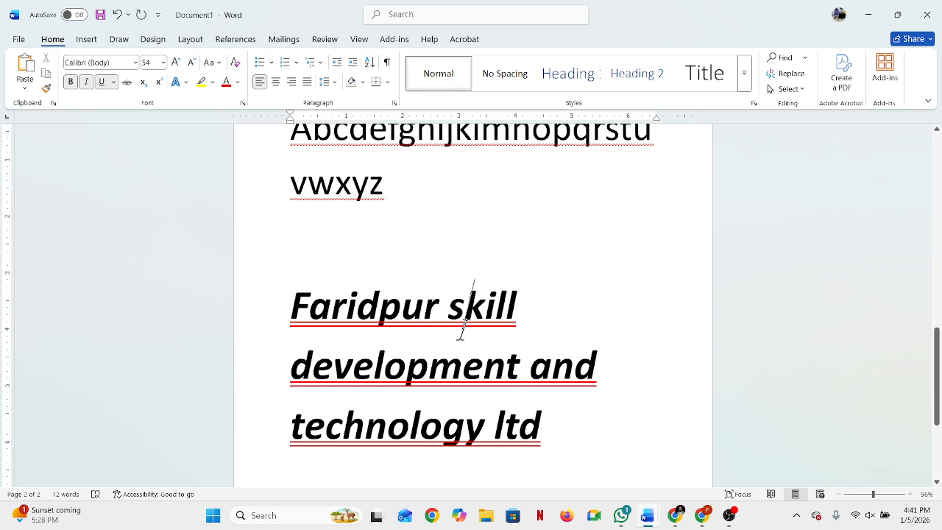
# Start a new line below the Faridpur line with underline, italic and bold off, and enter the letter A
pyautogui.scroll(-1, 390, 353)
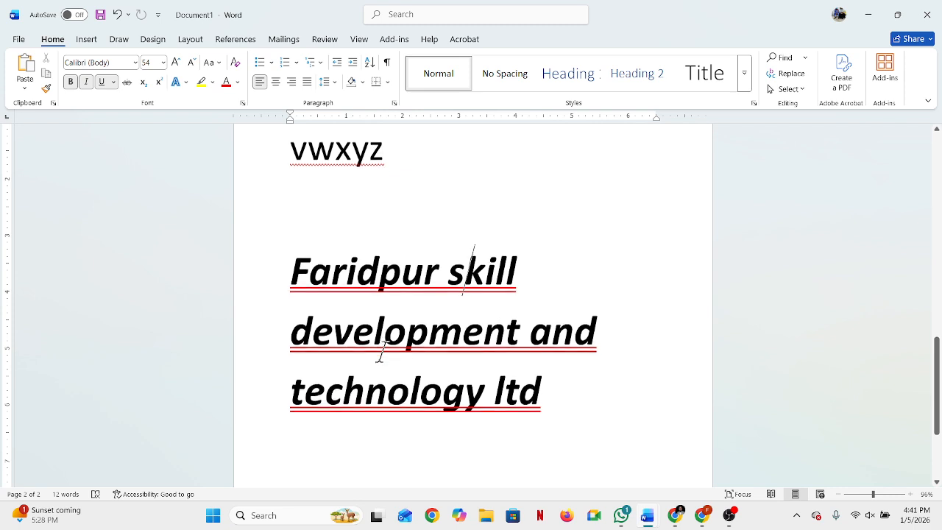
pyautogui.scroll(1, 450, 346)
pyautogui.moveTo(289, 300); pyautogui.dragTo(504, 418)
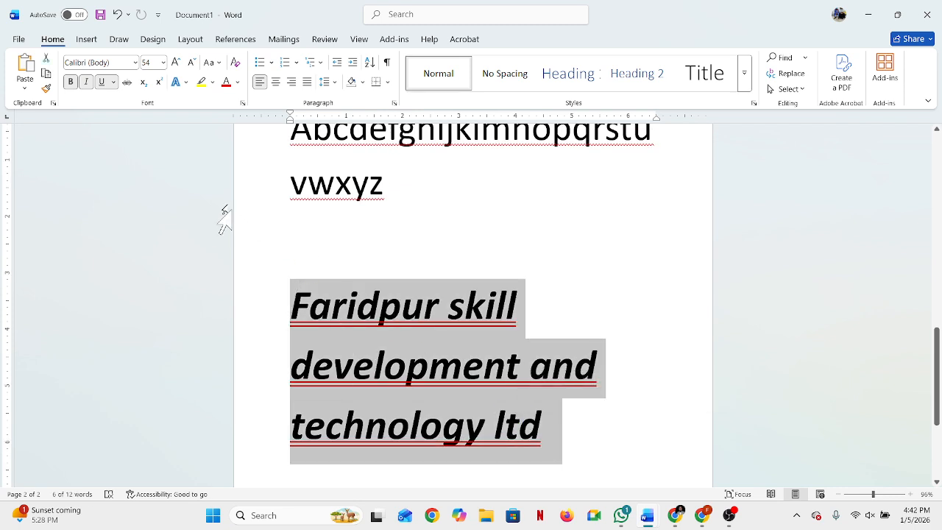
pyautogui.click(441, 315)
pyautogui.scroll(-3, 442, 316)
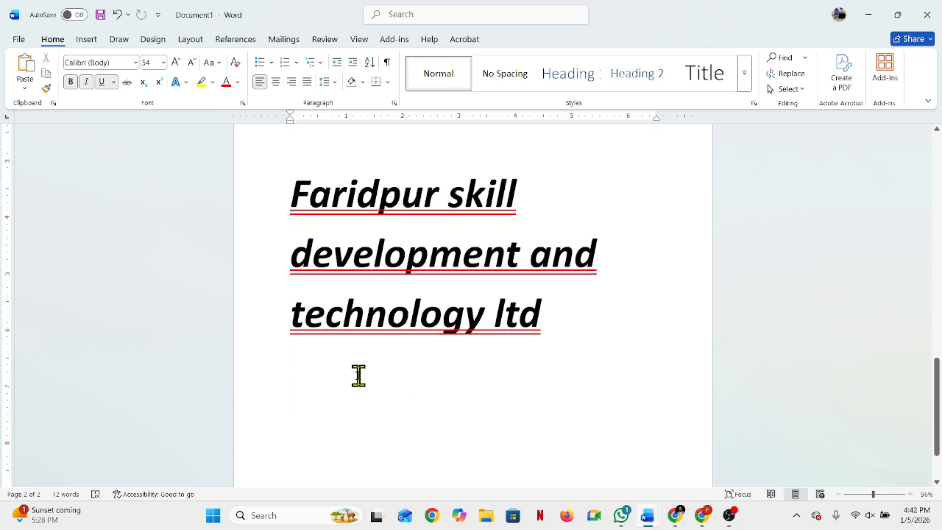
pyautogui.press('Return')
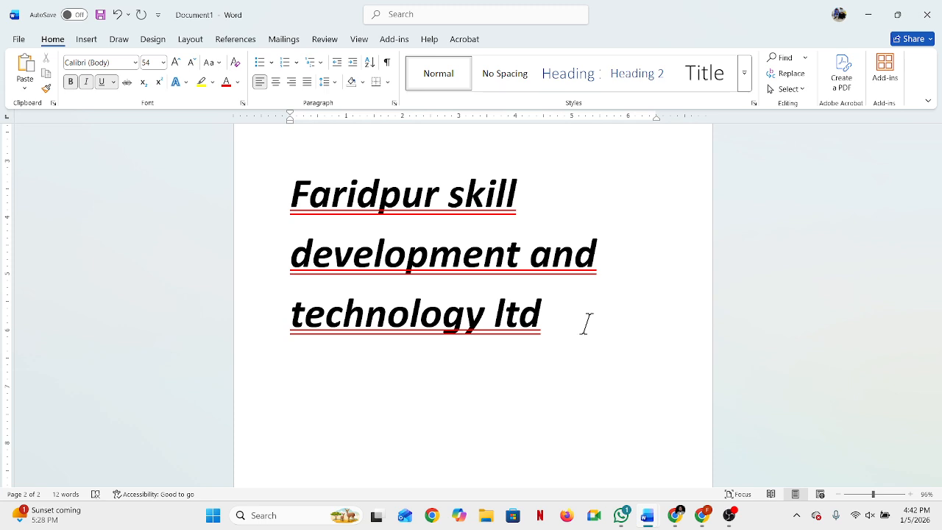
pyautogui.hotkey('ctrl', 'u')
pyautogui.hotkey('ctrl', 'i')
pyautogui.hotkey('ctrl', 'b')
pyautogui.write('A')
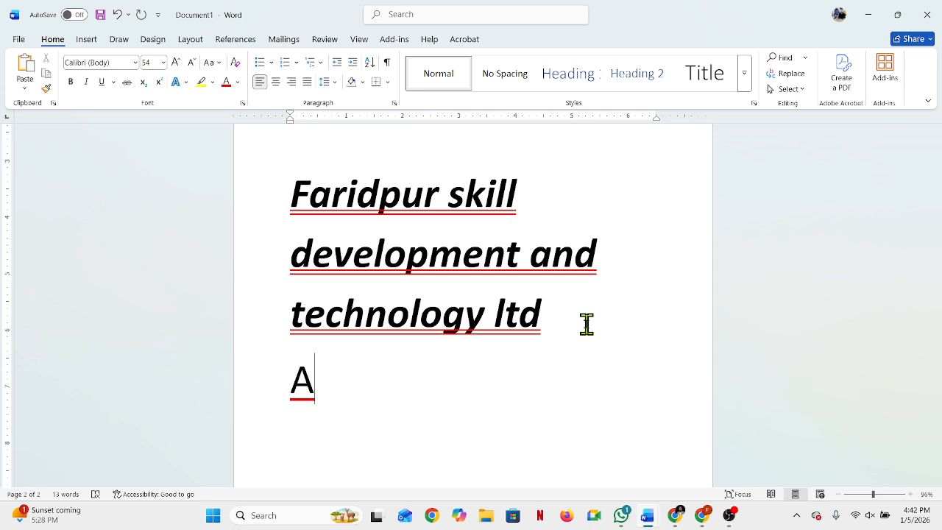
# Add a 2 directly after the letter A and format only the 2 as superscript
pyautogui.click(261, 391)
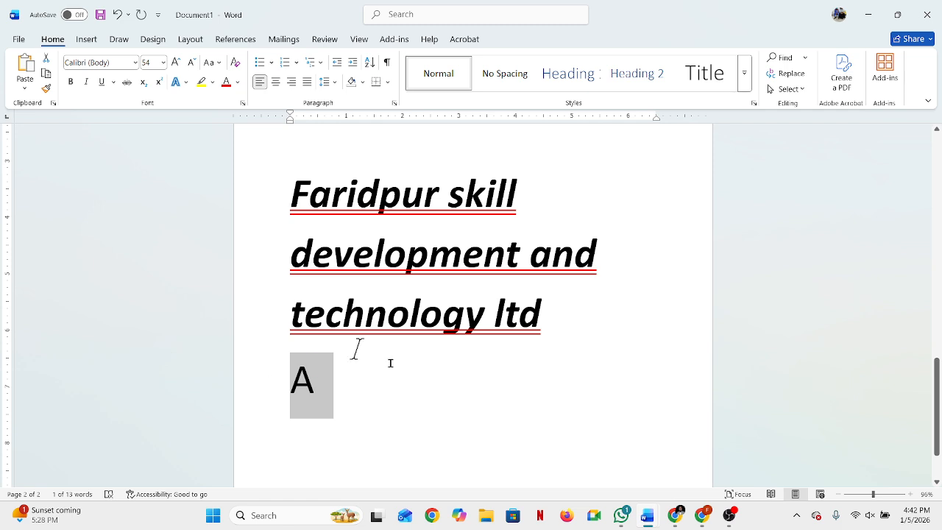
pyautogui.click(330, 387)
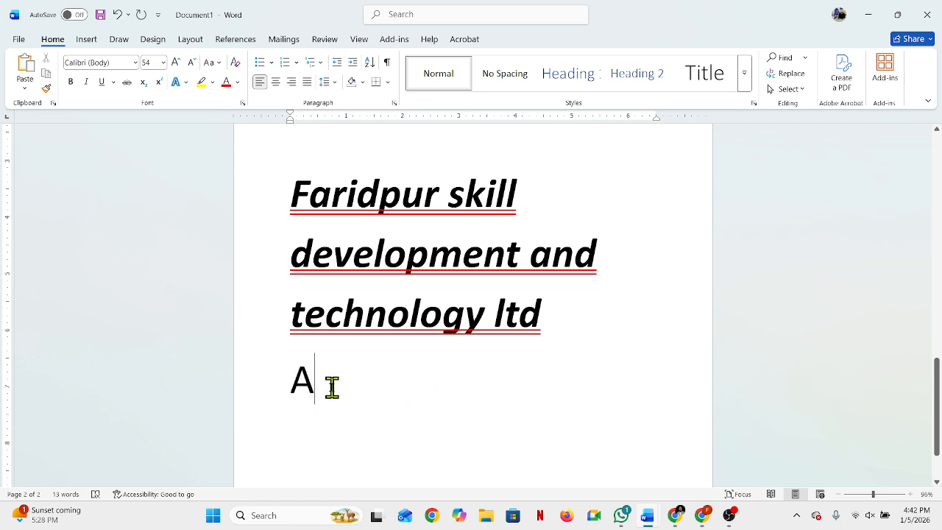
pyautogui.write('2')
pyautogui.moveTo(322, 381); pyautogui.dragTo(332, 384)
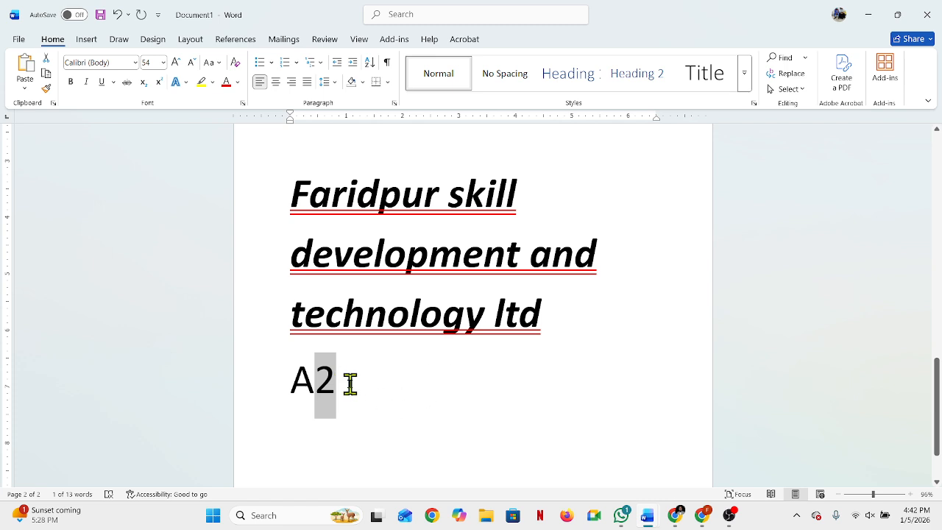
pyautogui.click(159, 83)
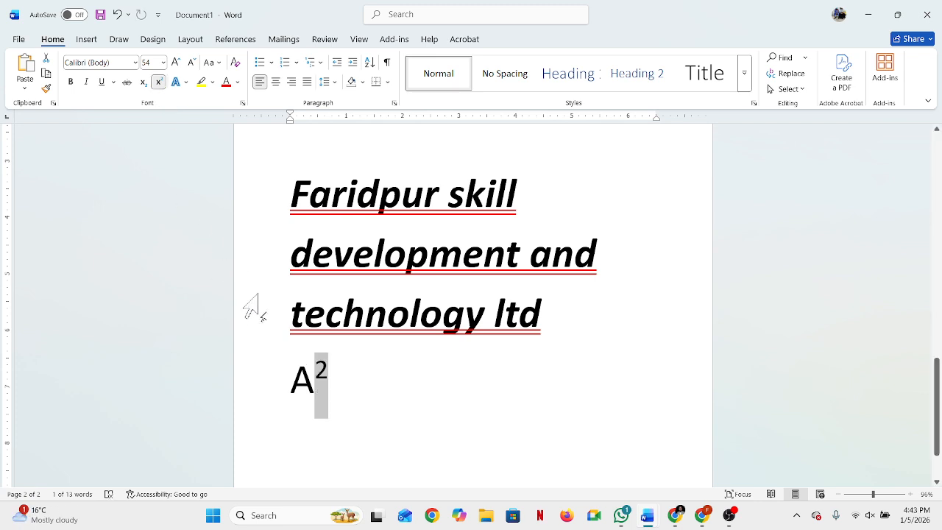
# Apply superscript to the whole A2 line and remove it again
pyautogui.click(254, 401)
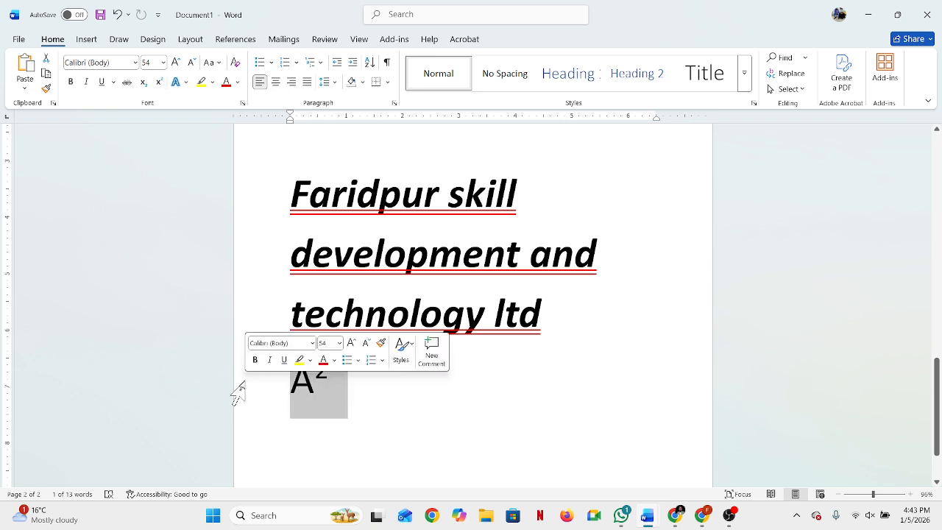
pyautogui.click(159, 83)
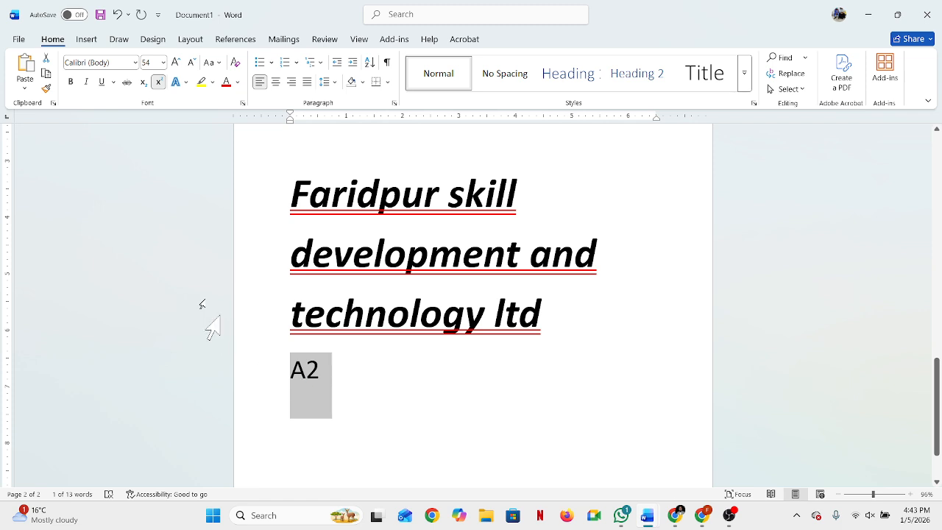
pyautogui.click(157, 82)
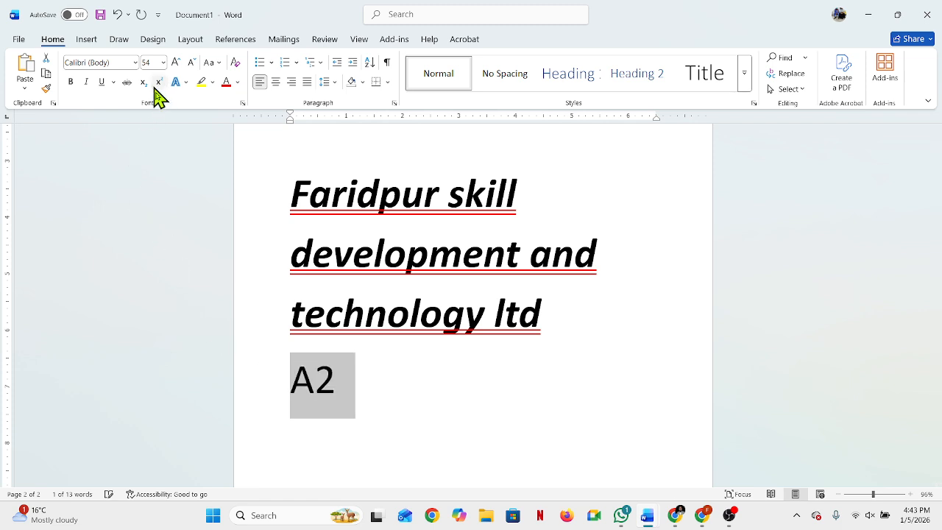
# Select only the 2 after the A, make it superscript, and return it to normal text
pyautogui.click(345, 418)
pyautogui.moveTo(323, 381); pyautogui.dragTo(336, 381)
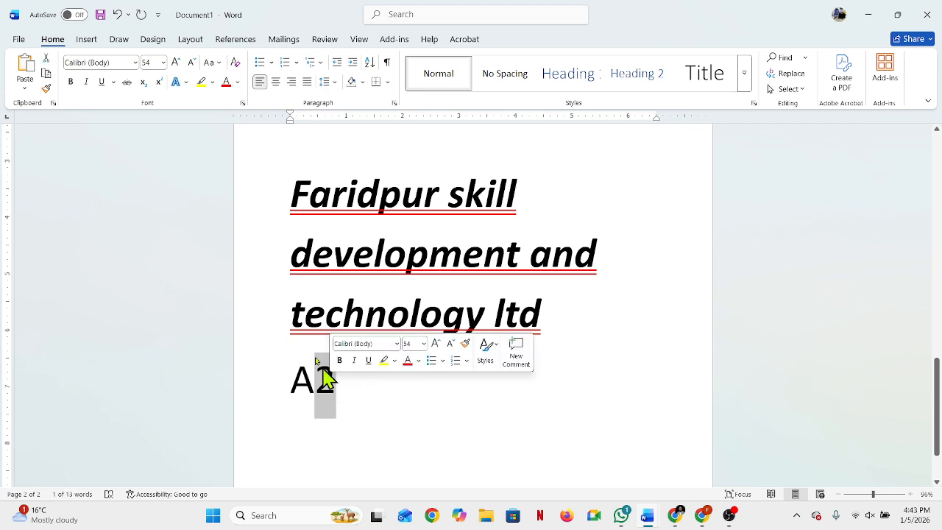
pyautogui.click(158, 83)
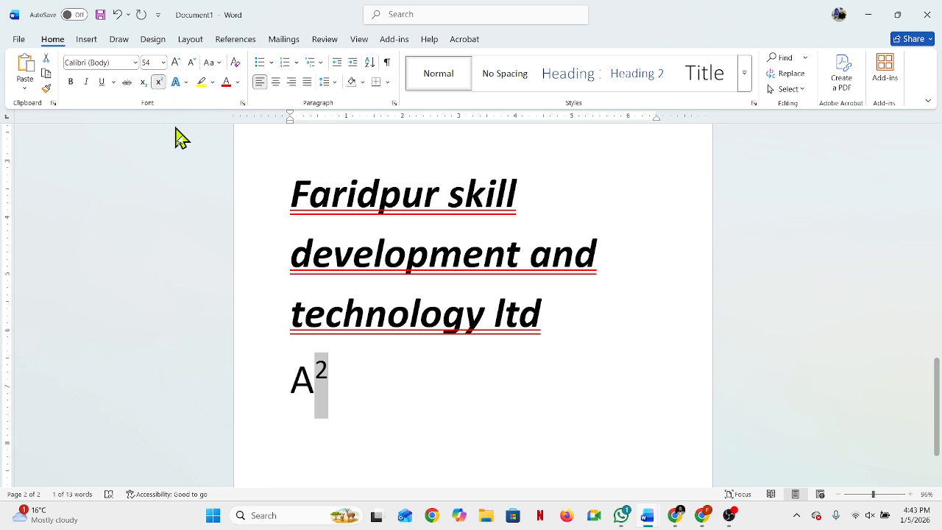
pyautogui.click(160, 84)
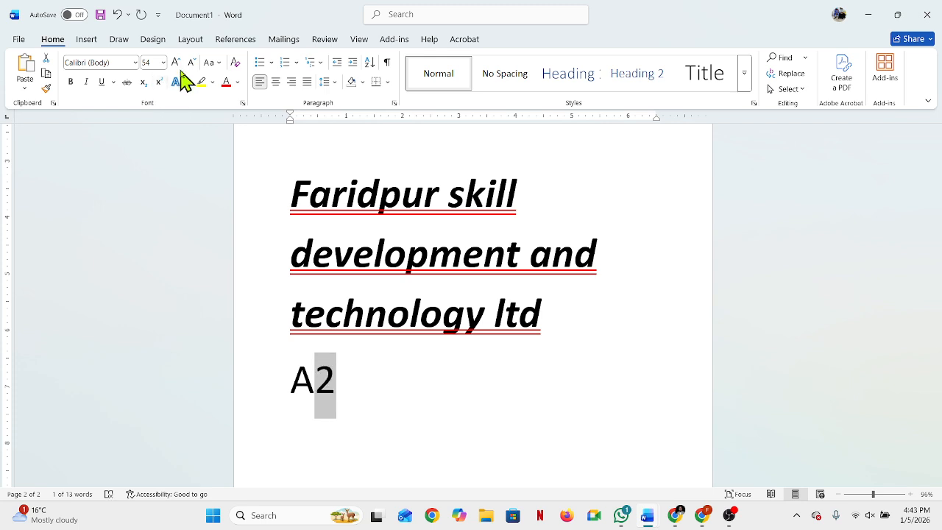
# Format the 2 after the A as subscript, remove the subscript, and clear the selection
pyautogui.click(144, 84)
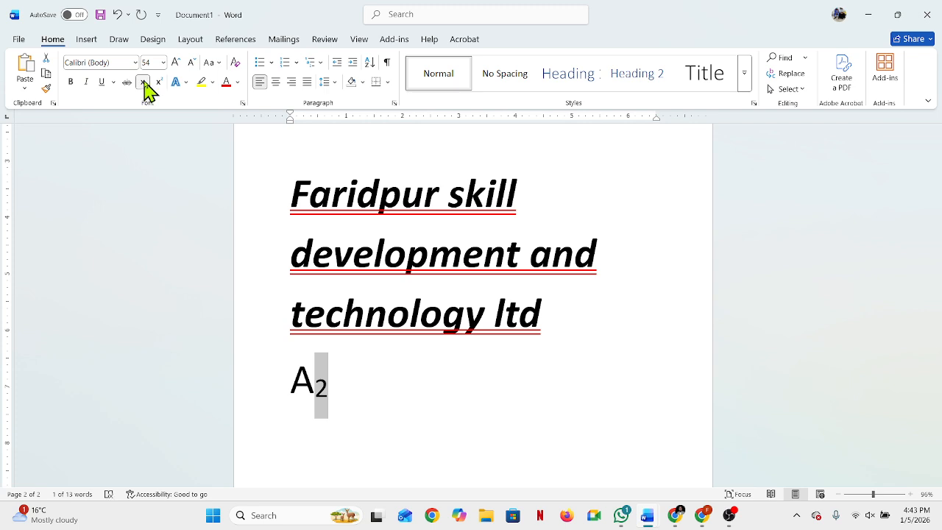
pyautogui.click(144, 83)
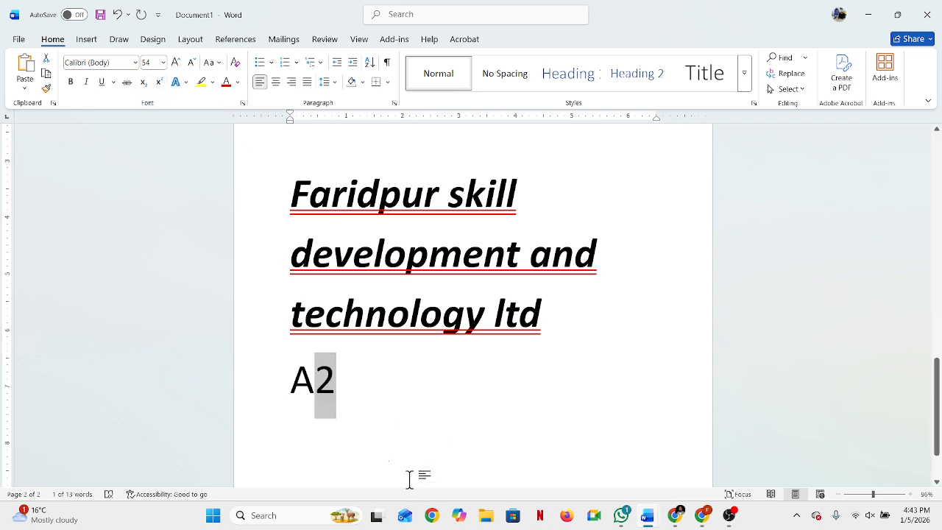
pyautogui.click(331, 379)
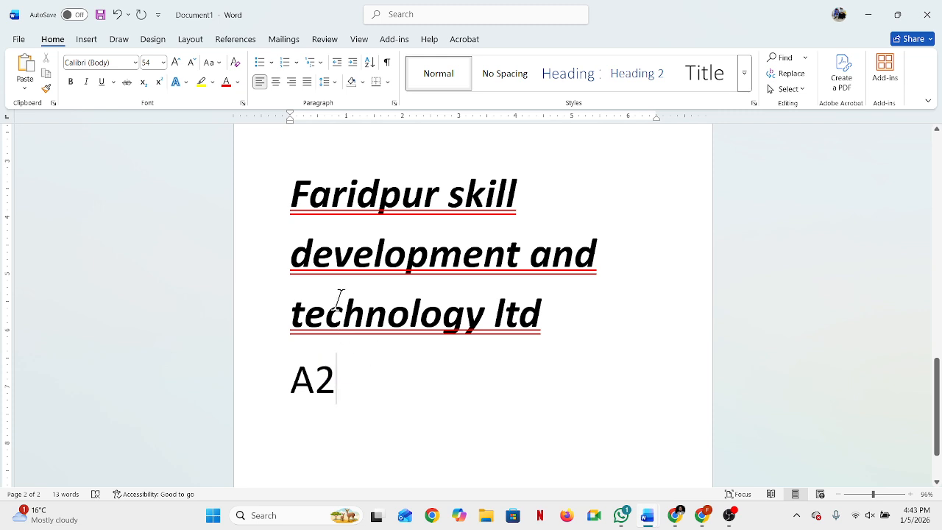
# Colour the text of the entire Faridpur line gold and highlight it in purple
pyautogui.moveTo(292, 192); pyautogui.dragTo(552, 341)
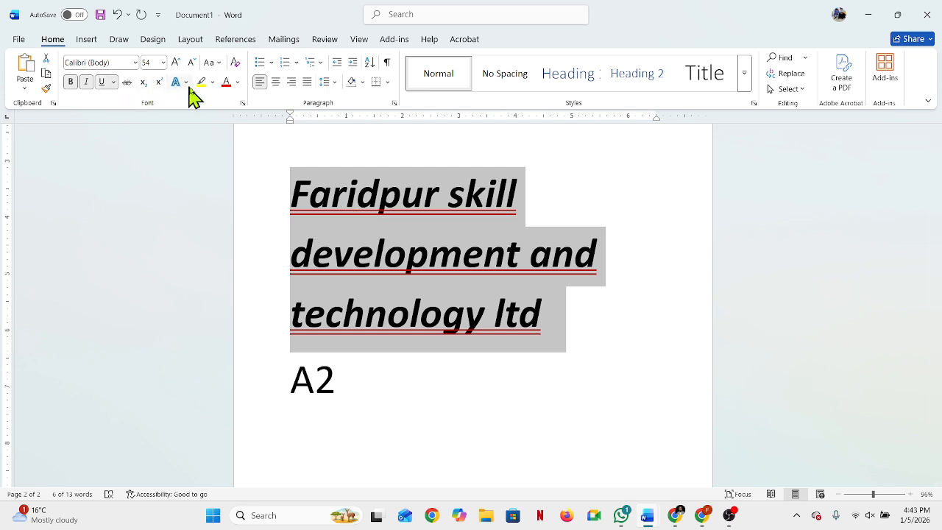
pyautogui.click(239, 82)
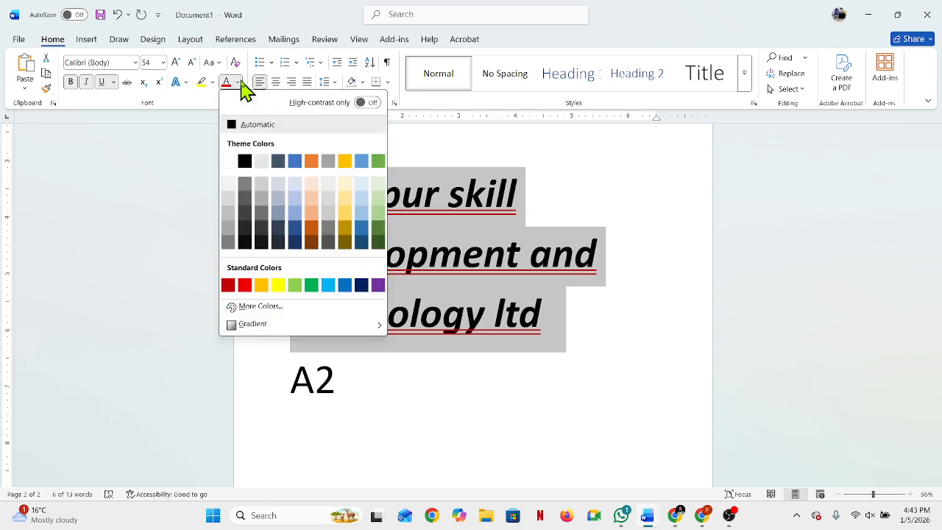
pyautogui.click(345, 164)
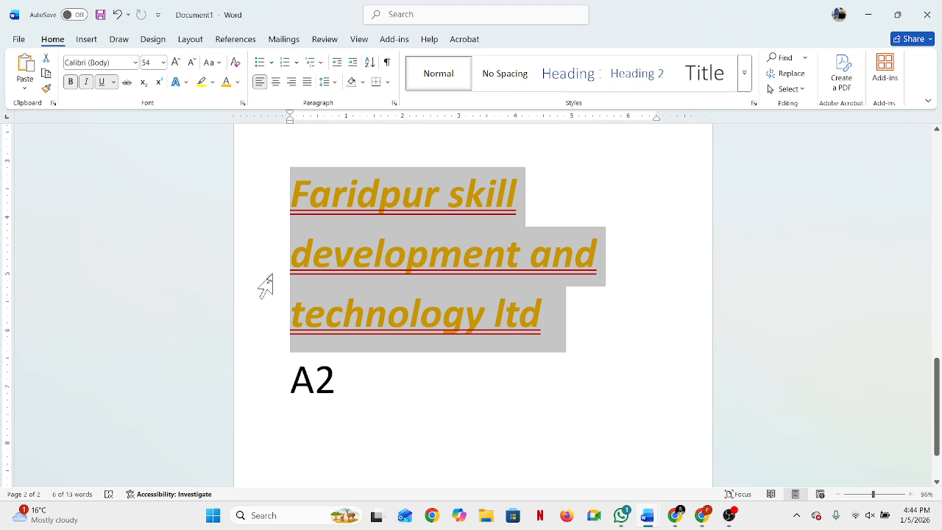
pyautogui.click(213, 83)
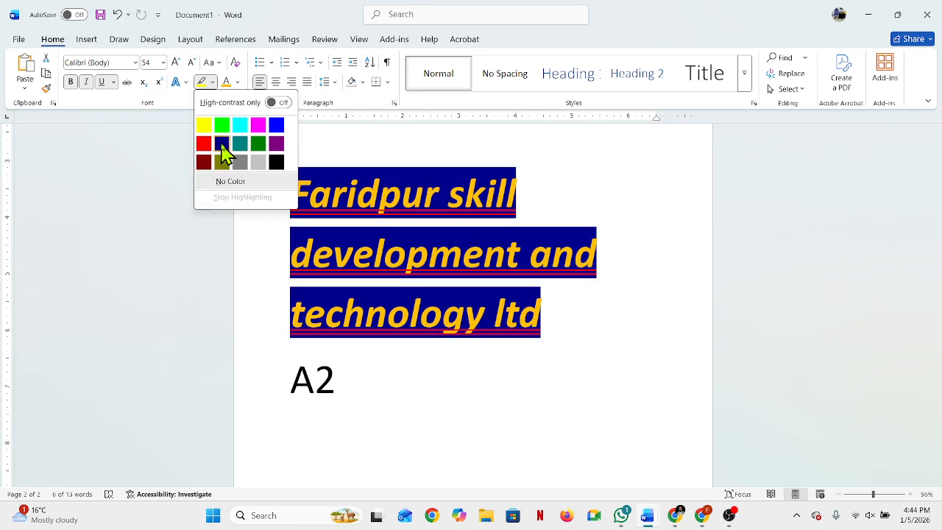
pyautogui.click(274, 147)
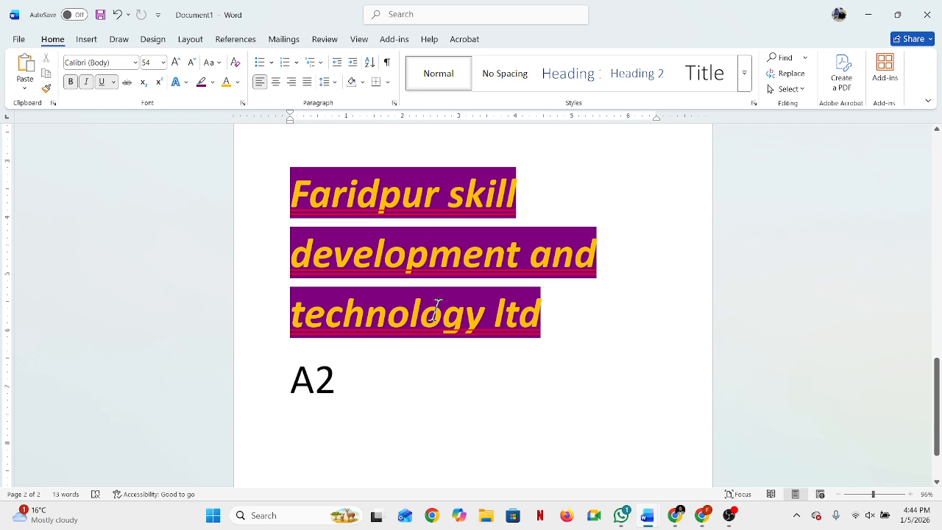
pyautogui.click(730, 521)
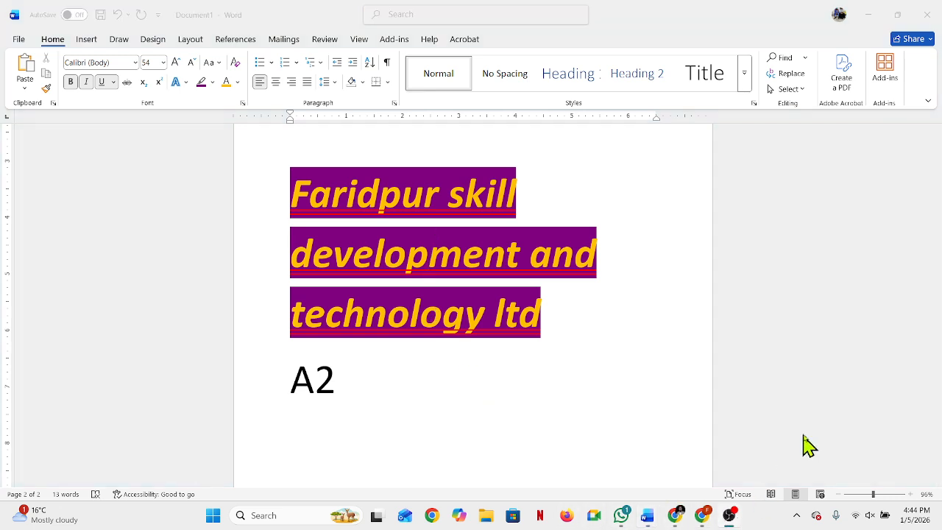